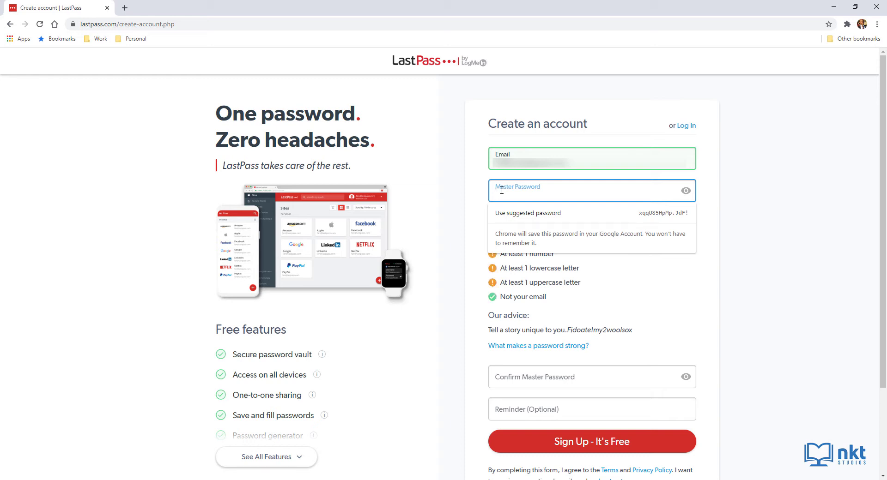
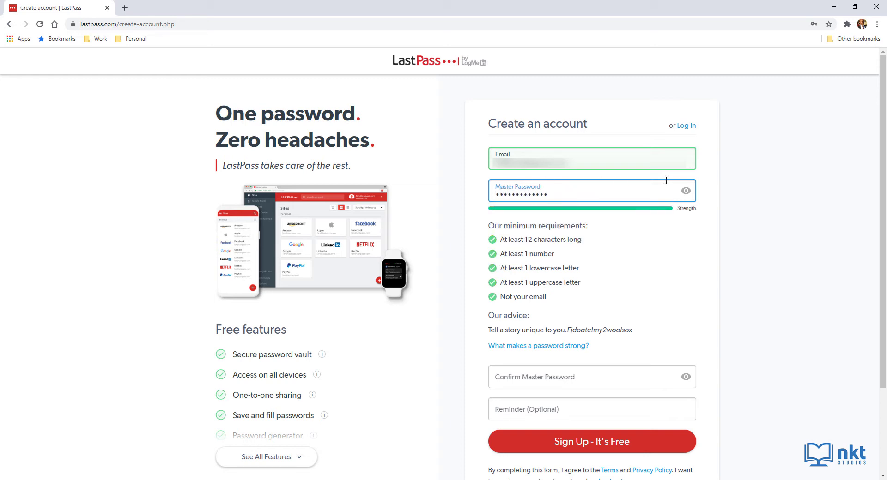
# - Enter a master password, check it in plain text, paste it into Confirm Master Password, and sign up
pyautogui.click(690, 194)
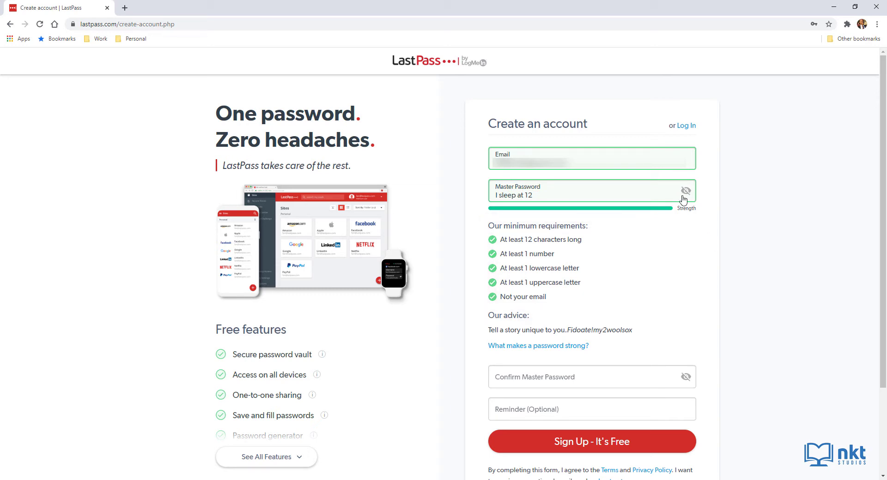
pyautogui.click(685, 193)
pyautogui.moveTo(615, 197); pyautogui.dragTo(408, 187)
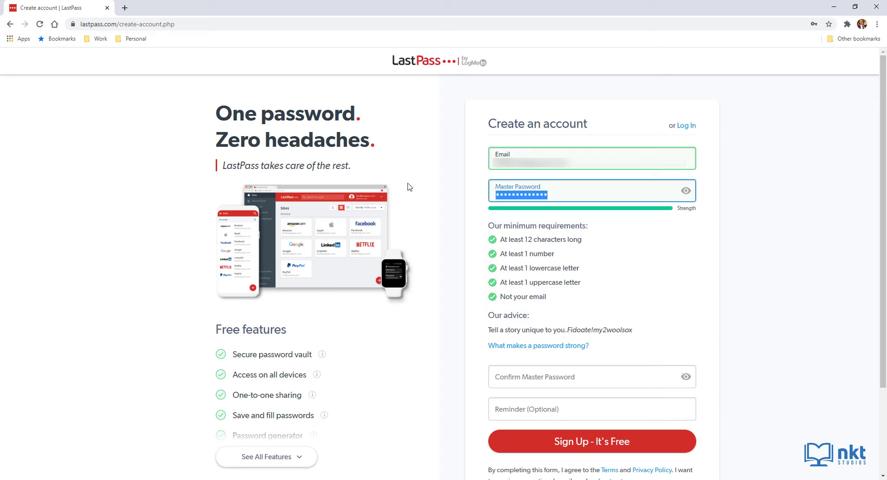
pyautogui.press('End')
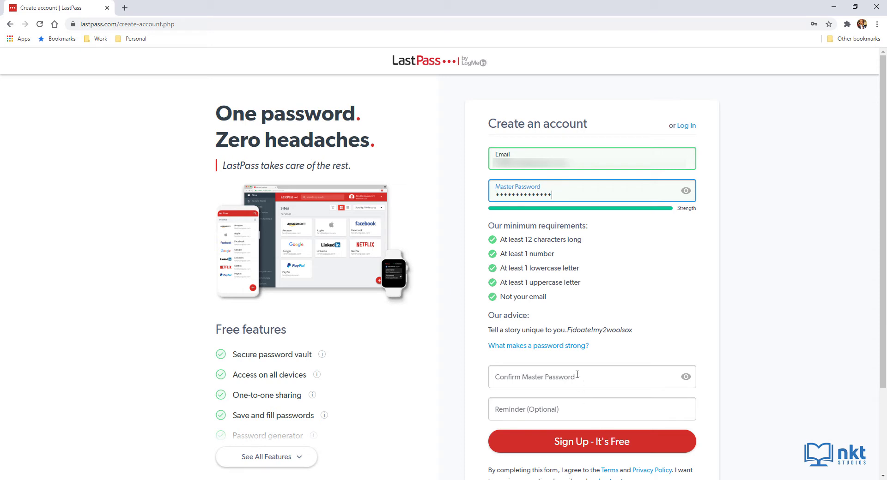
pyautogui.click(577, 374)
pyautogui.hotkey('ctrl', 'v')
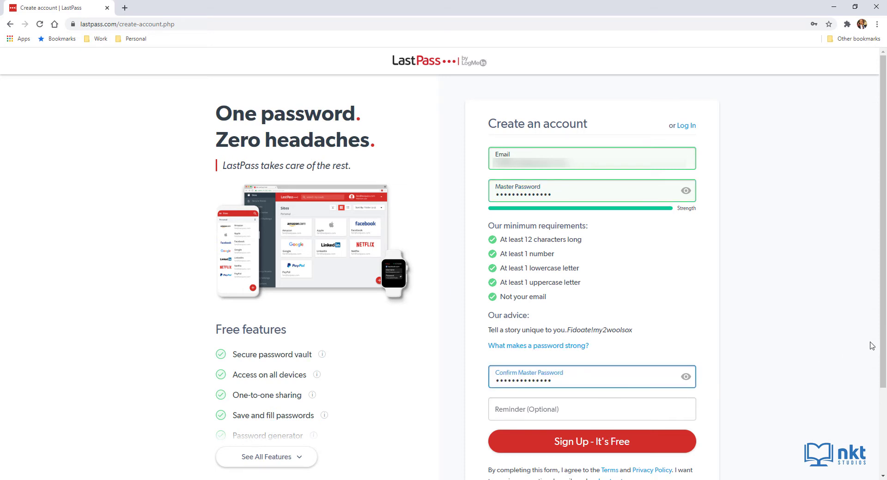
pyautogui.scroll(-2, 882, 342)
pyautogui.click(679, 381)
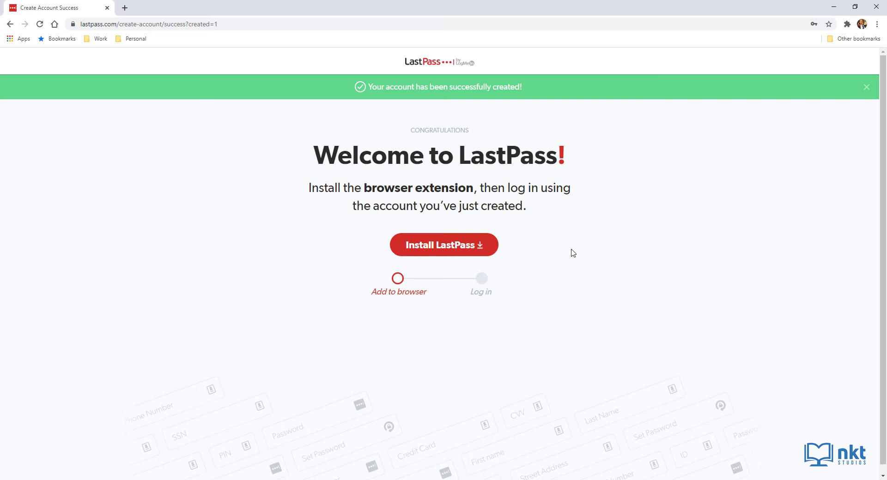
# - Add the LastPass: Free Password Manager extension to Chrome from the Web Store
pyautogui.click(447, 251)
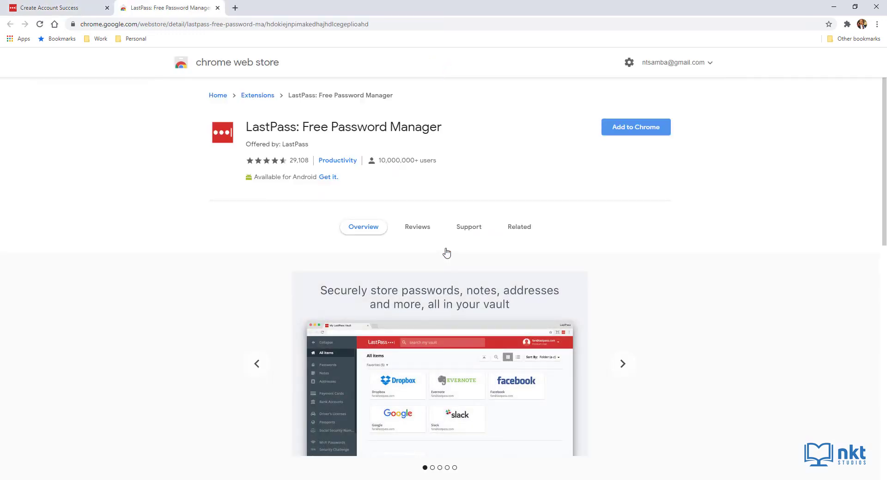
pyautogui.click(648, 130)
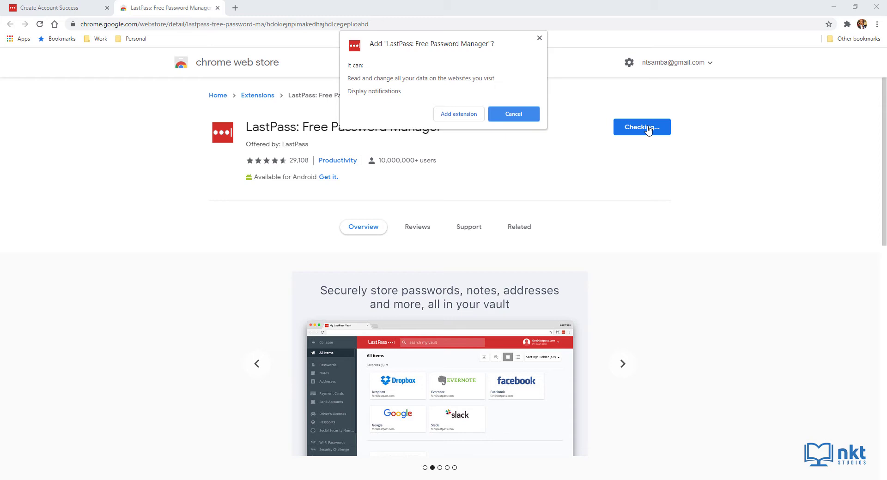
pyautogui.click(459, 115)
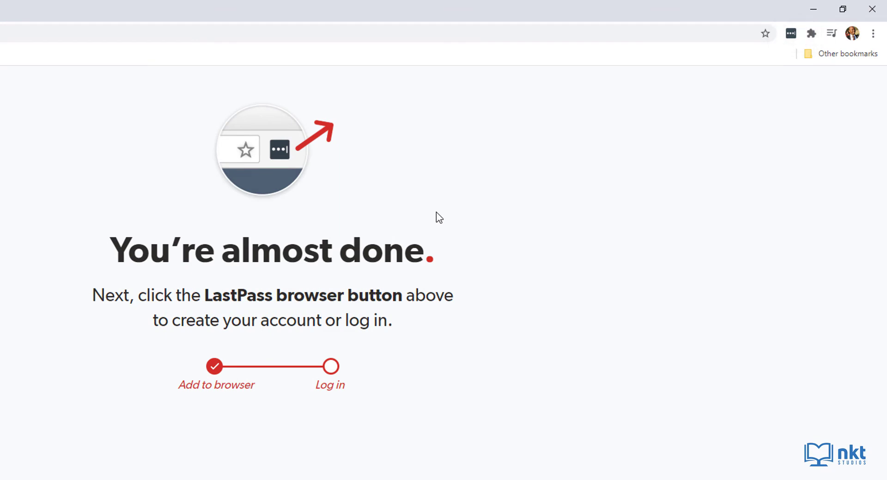
# - Log in to the LastPass extension with the account e-mail and master password
pyautogui.click(791, 33)
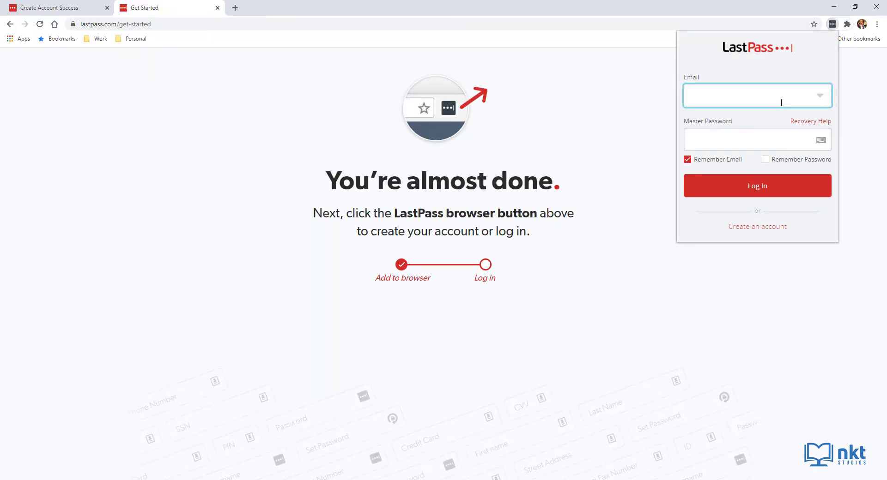
pyautogui.hotkey('ctrl', 'v')
pyautogui.click(730, 137)
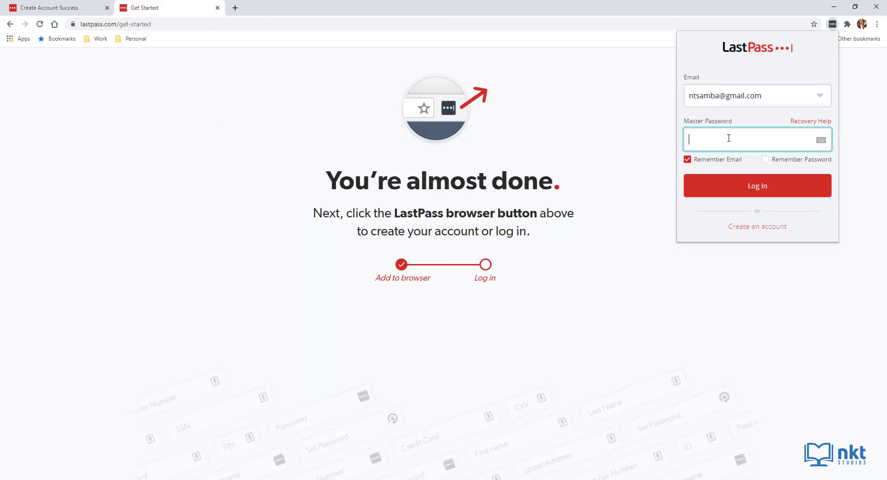
pyautogui.hotkey('ctrl', 'v')
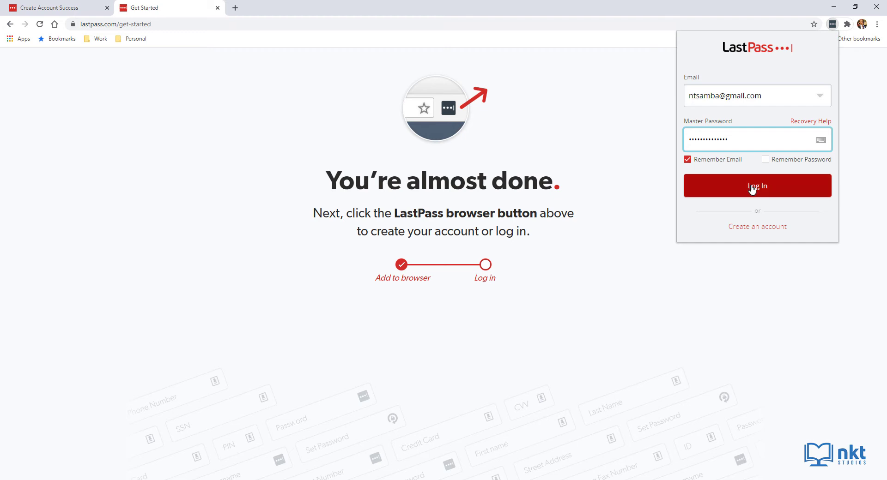
pyautogui.click(753, 187)
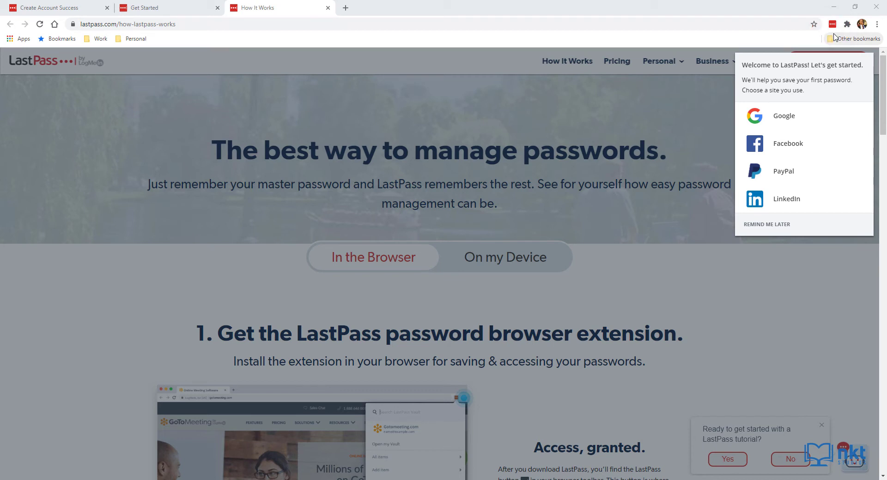
# - Close the Get Started and Create Account Success tabs and open My Vault from the extension
pyautogui.click(217, 8)
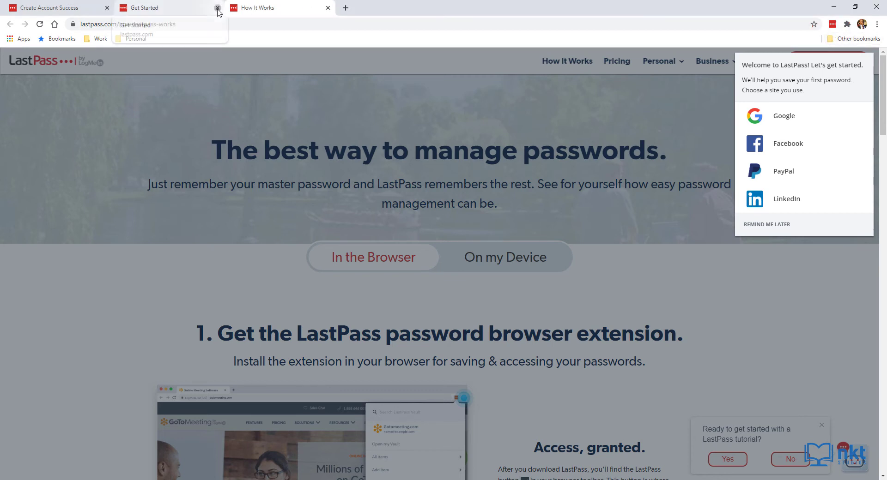
pyautogui.click(107, 8)
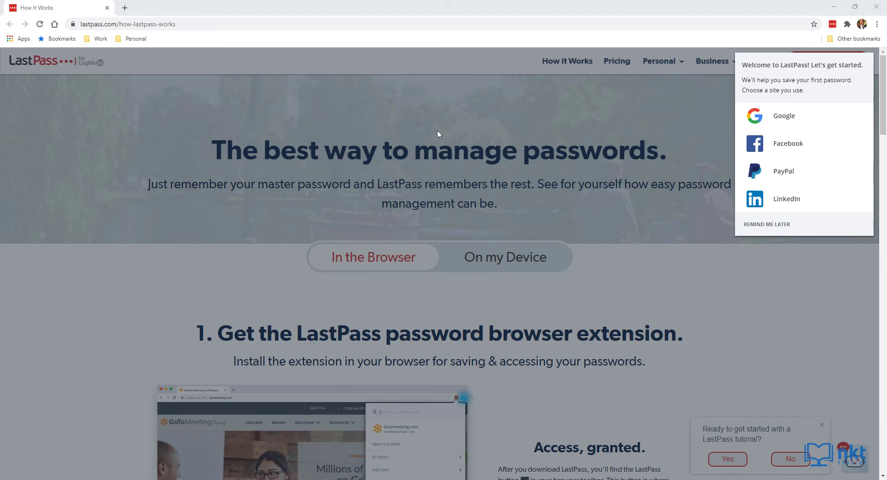
pyautogui.click(832, 24)
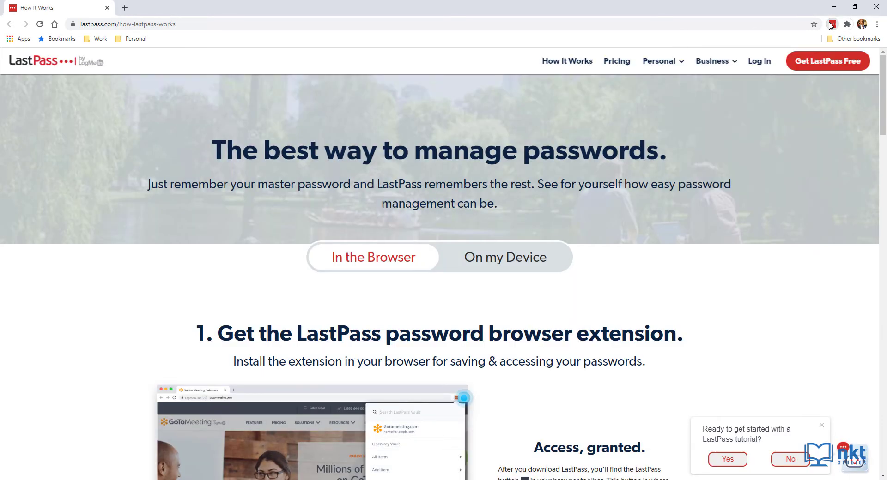
pyautogui.click(735, 66)
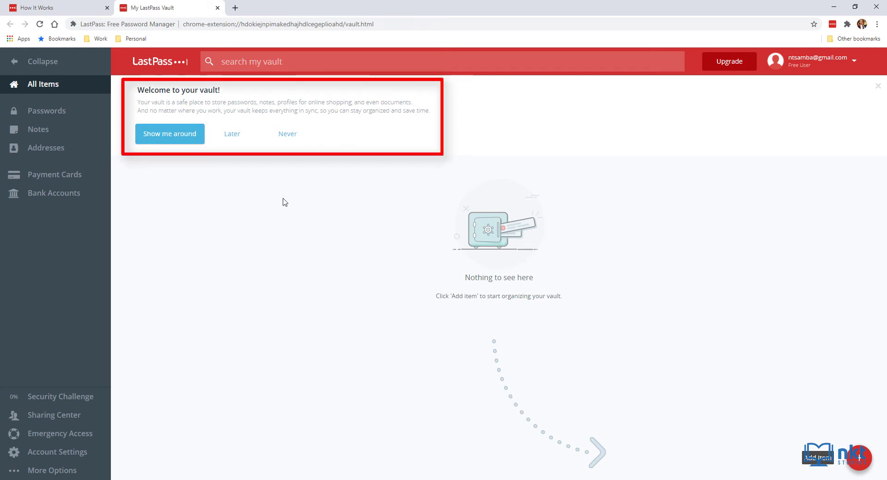
# - Postpone the vault welcome tour with Later and bring up the Add Item type chooser
pyautogui.click(233, 135)
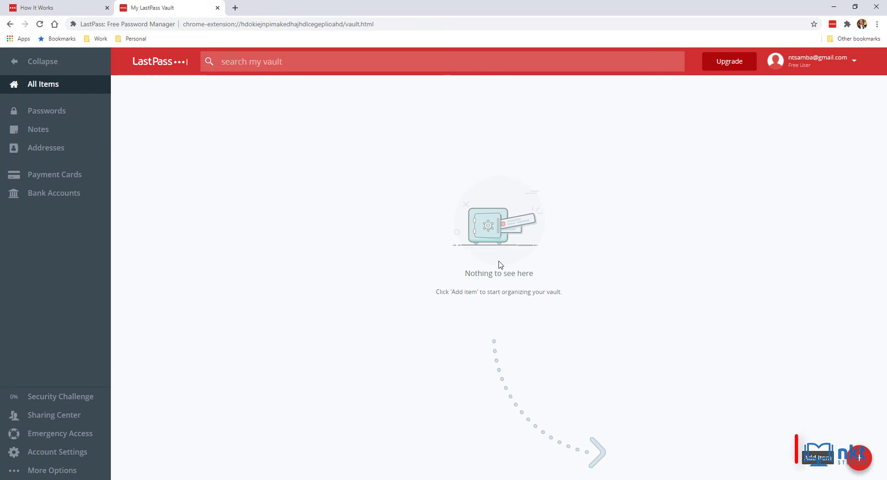
pyautogui.moveTo(861, 462)
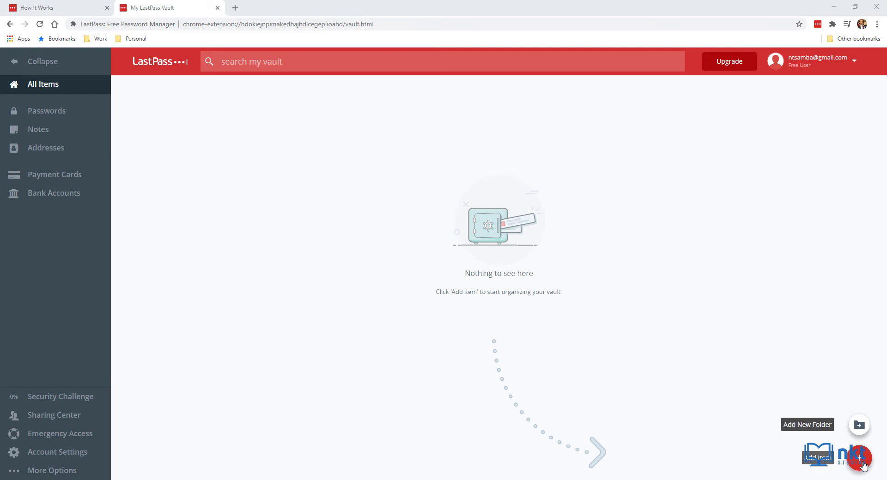
pyautogui.click(861, 460)
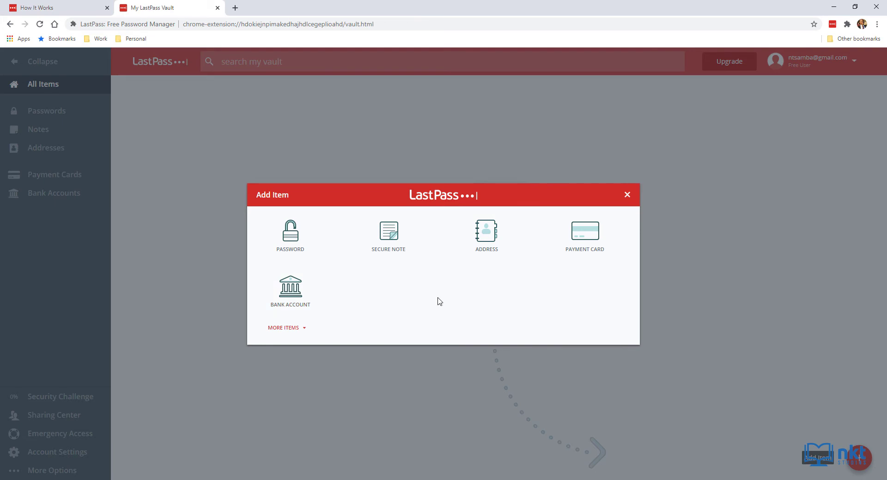
# - Show all item types and choose Password to start a new login entry
pyautogui.click(303, 328)
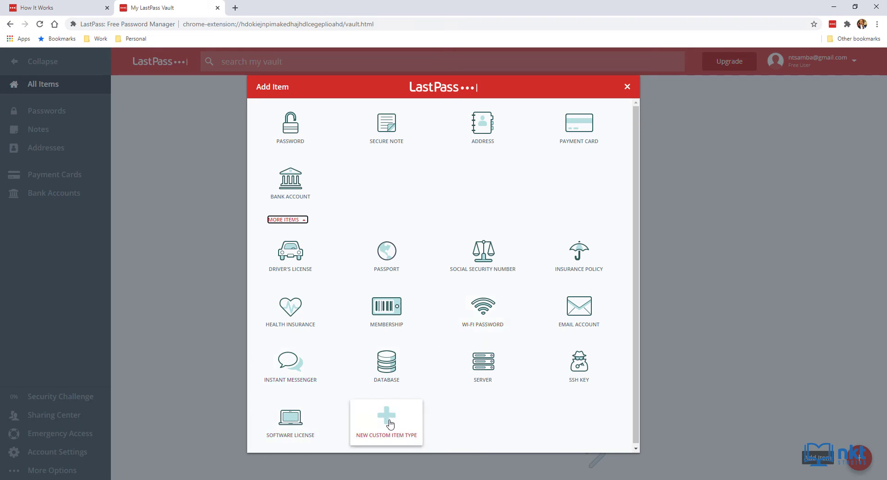
pyautogui.click(437, 224)
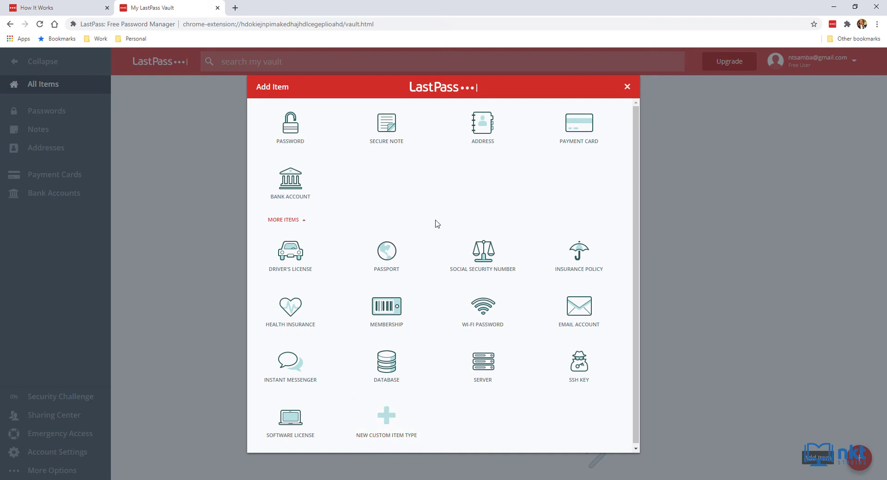
pyautogui.click(319, 154)
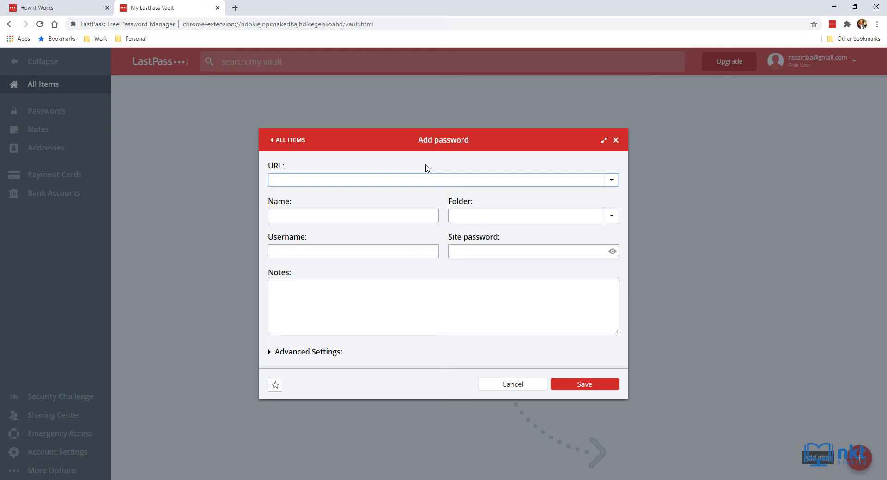
# - Set the new login's site to google.com and rename it 'Main Gmail'
pyautogui.click(613, 181)
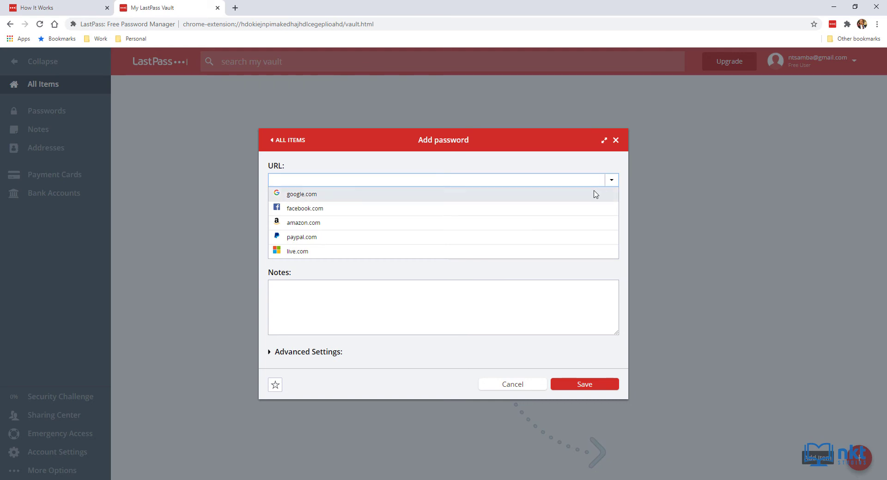
pyautogui.click(594, 194)
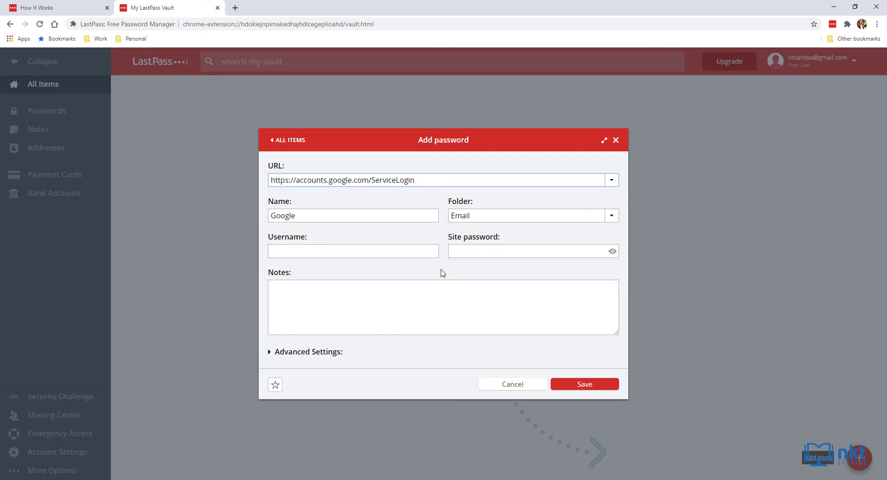
pyautogui.click(303, 216)
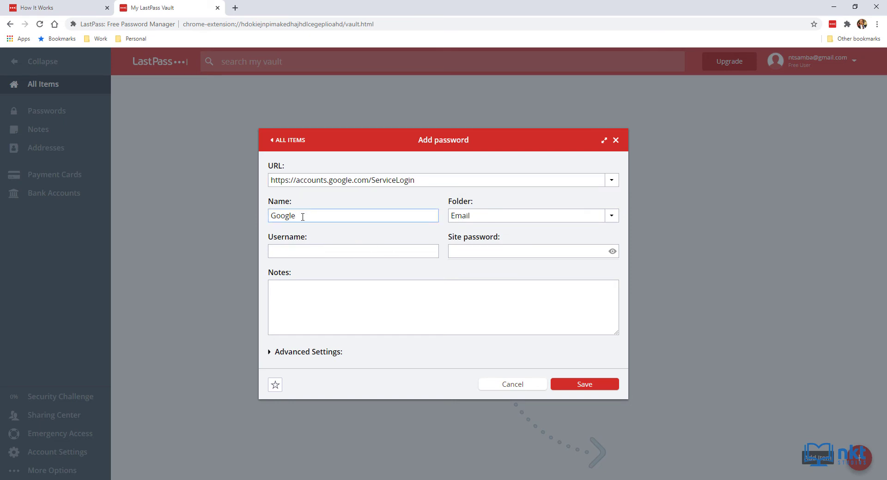
pyautogui.press('BackSpace')
pyautogui.press('BackSpace')
pyautogui.press('BackSpace')
pyautogui.press('BackSpace')
pyautogui.press('BackSpace')
pyautogui.press('BackSpace')
pyautogui.write('Main Gmail')
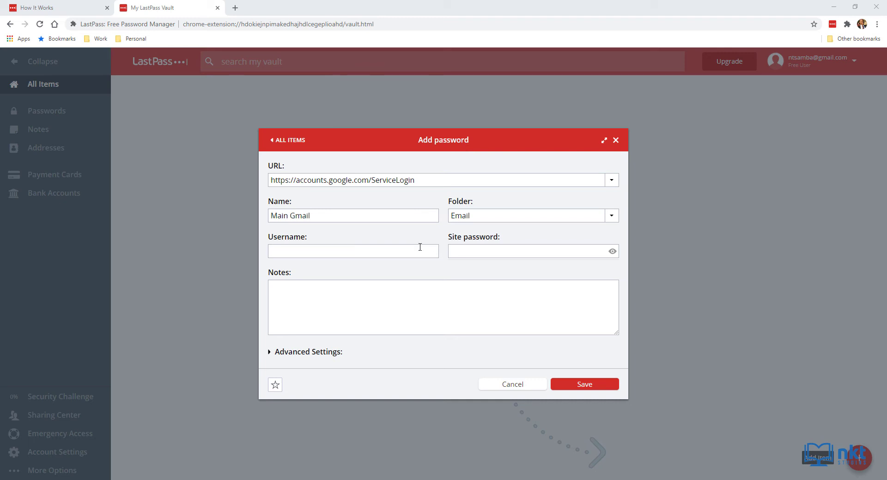
# - Fill in the account e-mail as username and the site password, then save the login
pyautogui.click(400, 254)
pyautogui.hotkey('ctrl', 'v')
pyautogui.click(455, 254)
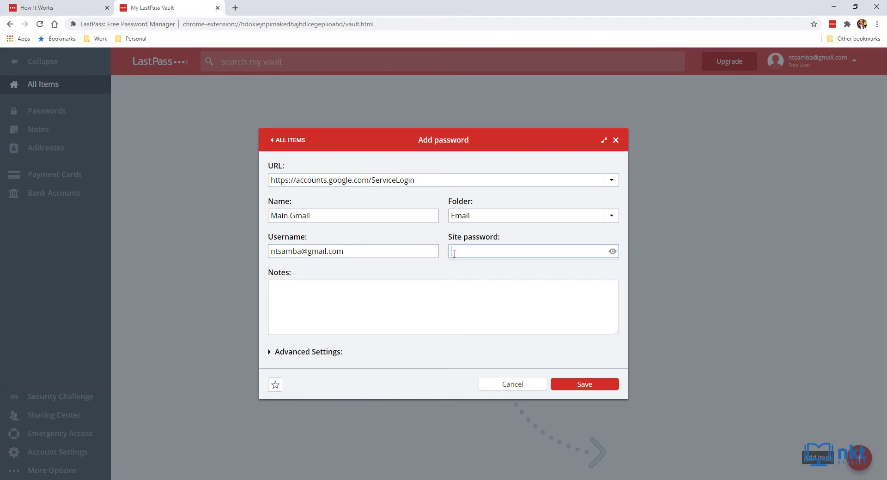
pyautogui.hotkey('ctrl', 'v')
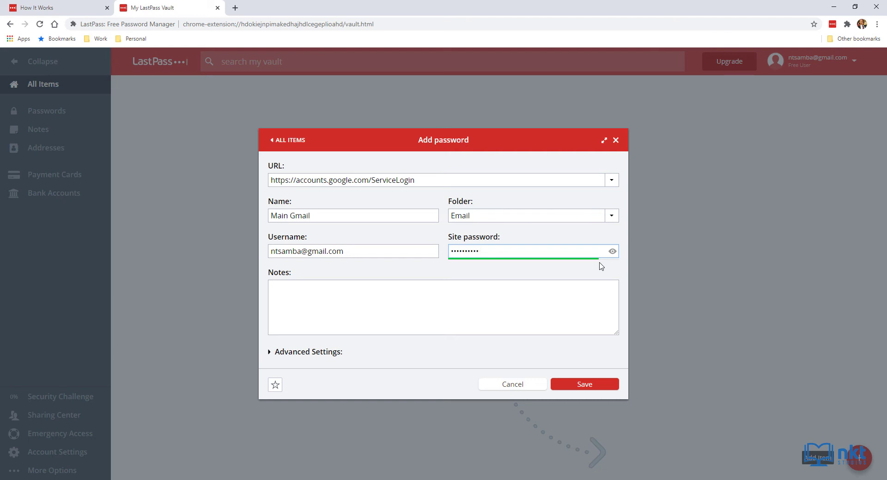
pyautogui.click(322, 355)
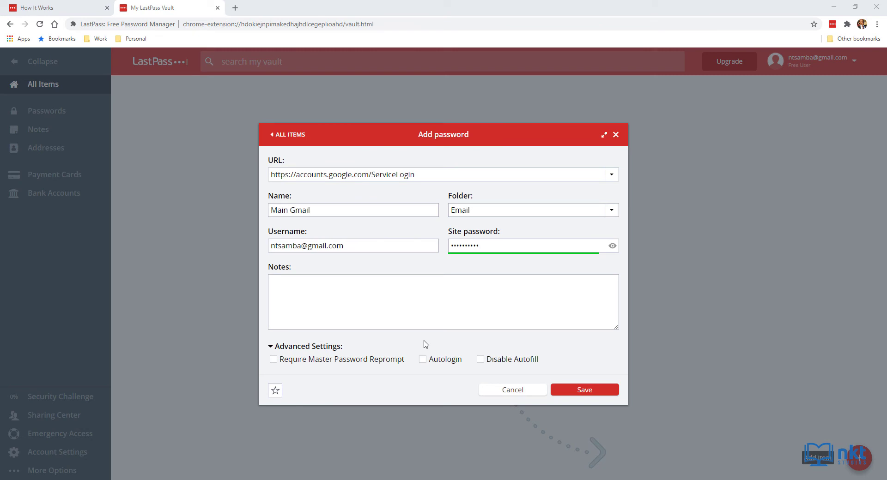
pyautogui.click(568, 394)
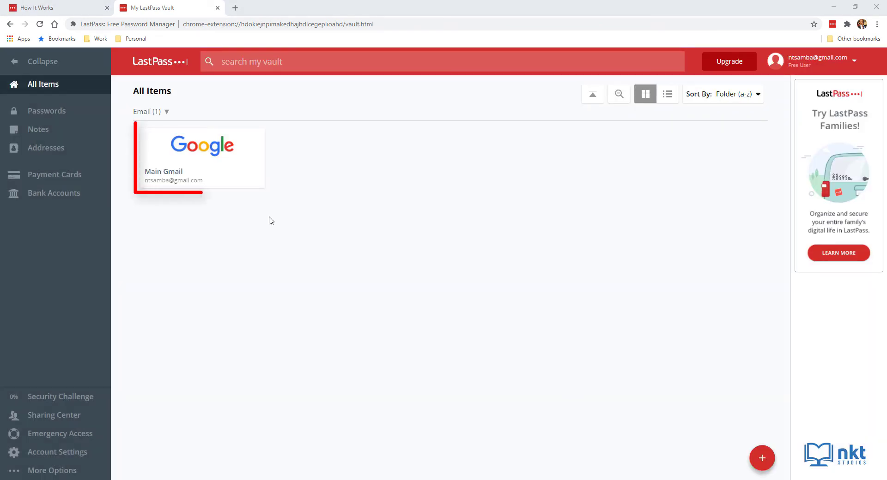
# - Open a new Chrome tab beside the LastPass vault
pyautogui.press('Escape')
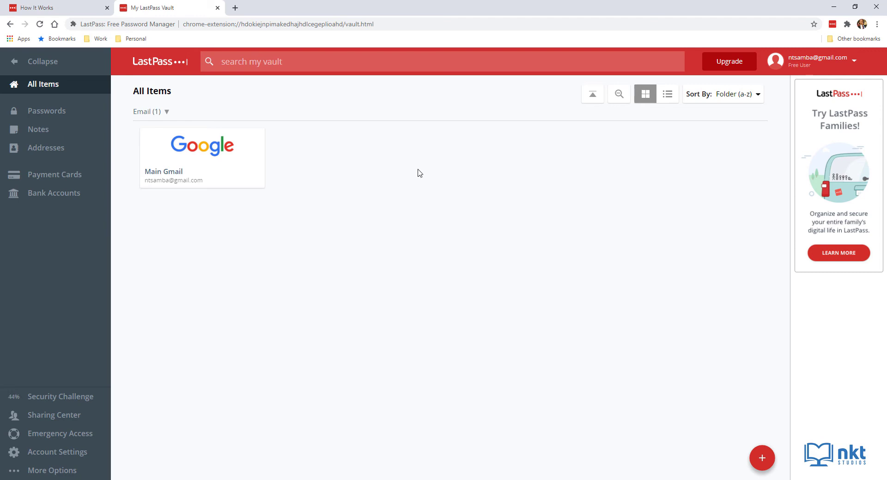
pyautogui.click(235, 8)
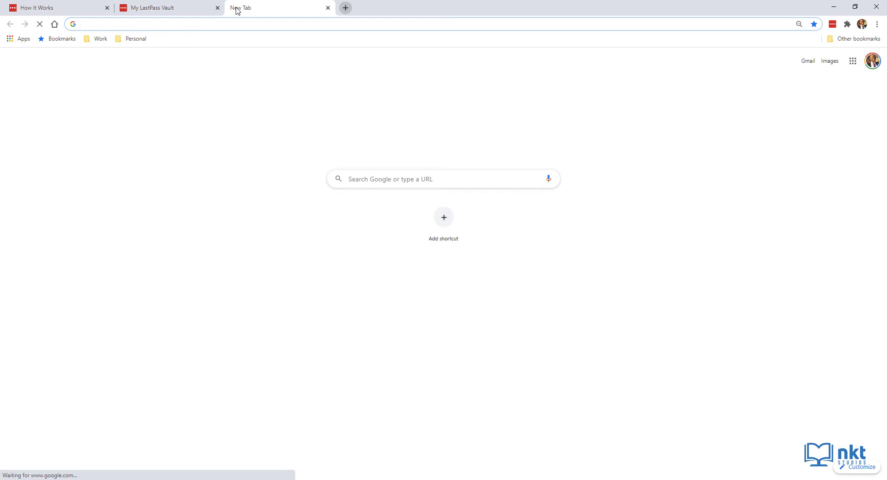
# - Go to lichess.org and open its sign-in page
pyautogui.write('lichess')
pyautogui.press('Return')
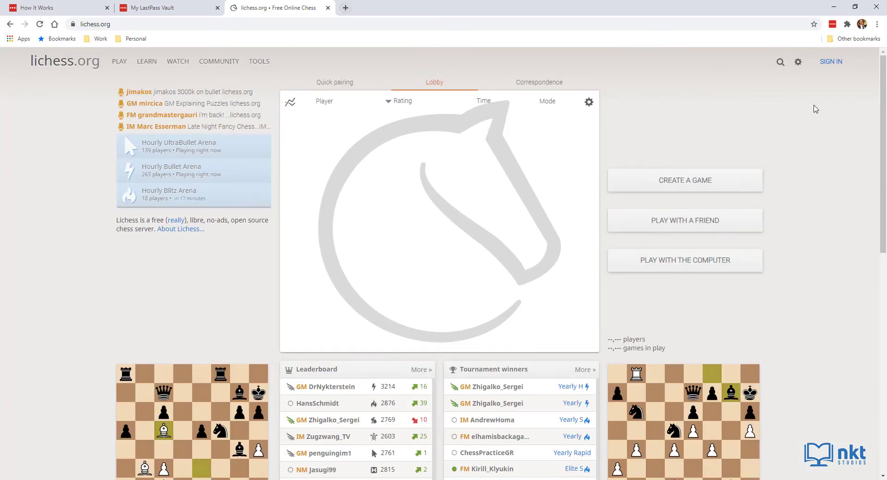
pyautogui.click(837, 61)
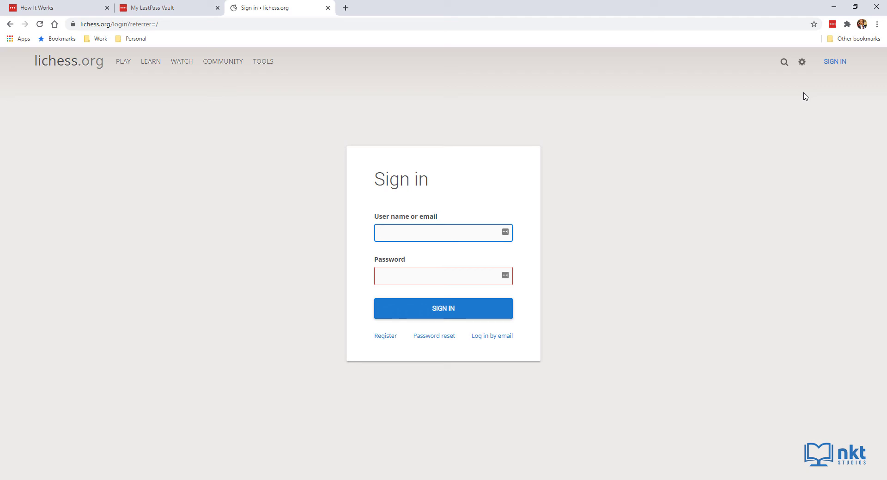
# - Sign in with the account e-mail and password, dismiss Chrome's breach warning, and add the login to LastPass
pyautogui.click(433, 277)
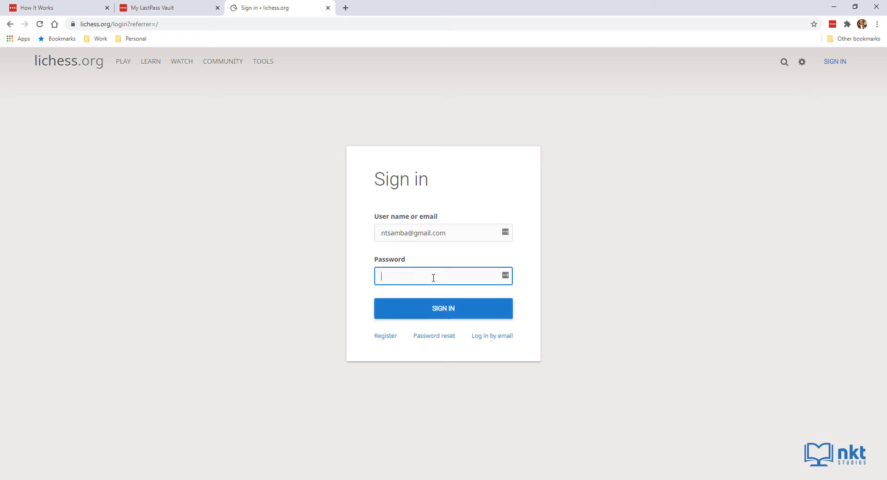
pyautogui.hotkey('ctrl', 'v')
pyautogui.click(446, 313)
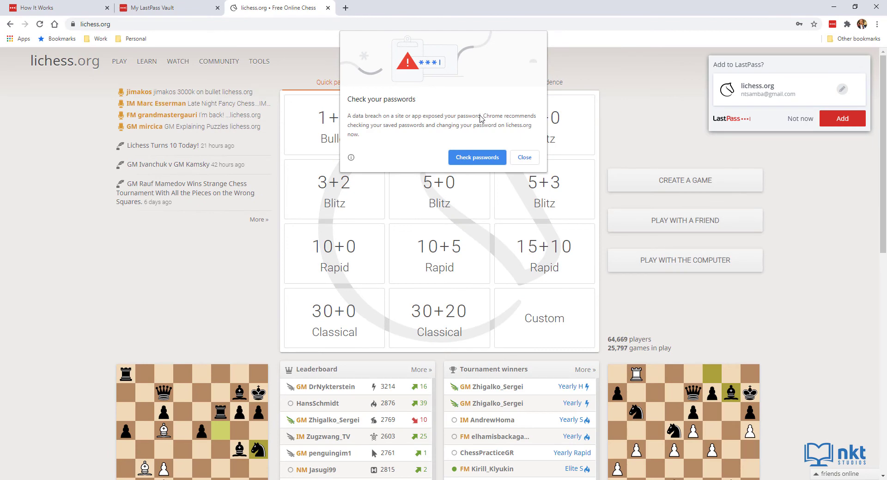
pyautogui.click(524, 157)
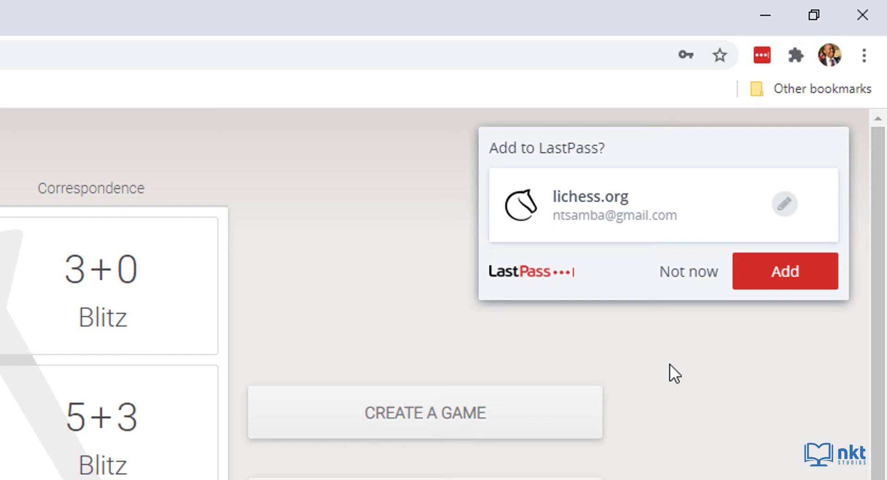
pyautogui.click(816, 273)
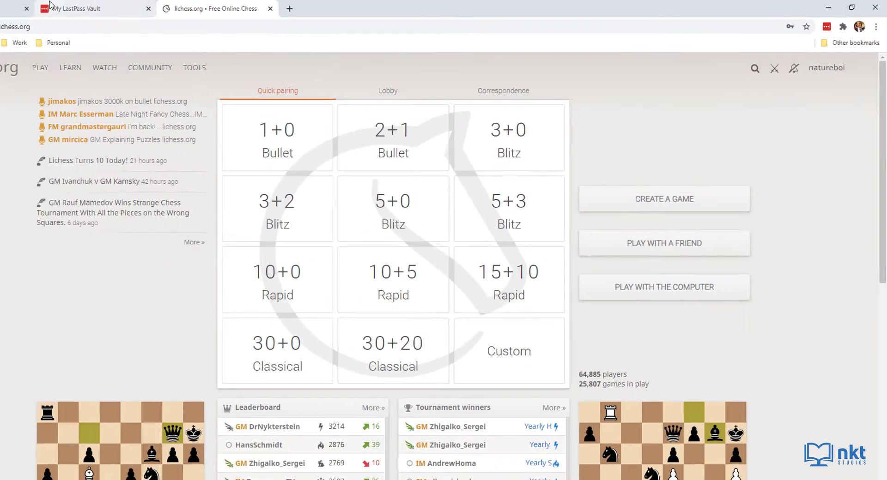
pyautogui.click(148, 7)
pyautogui.click(39, 24)
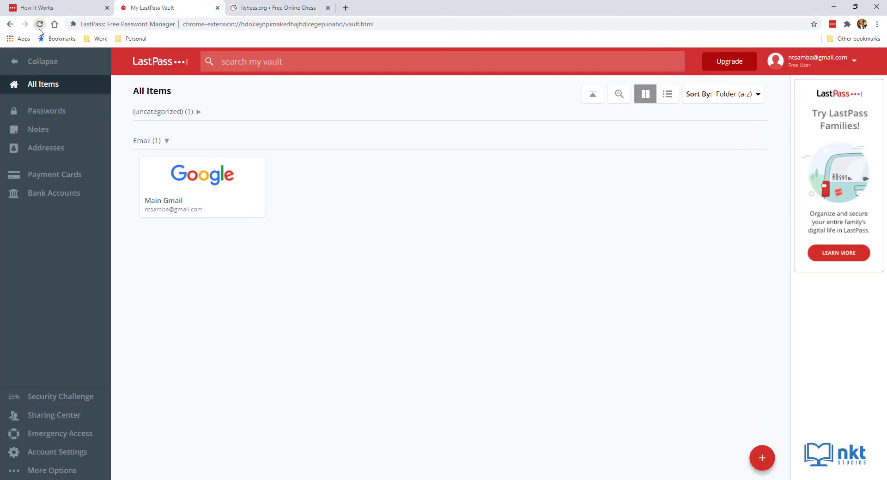
pyautogui.click(178, 112)
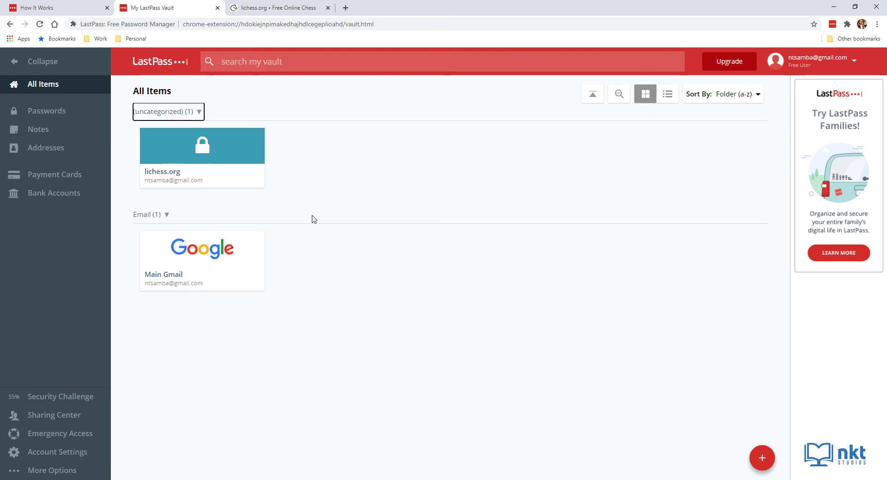
pyautogui.click(277, 8)
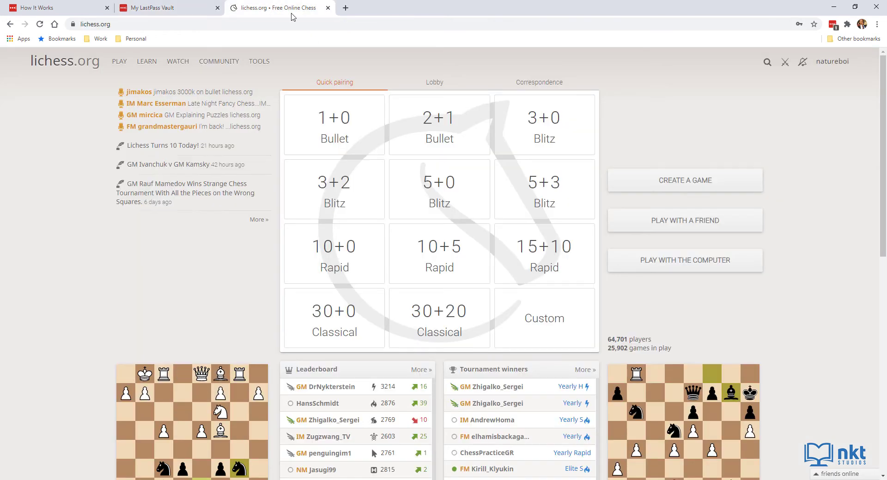
# - Sign out of lichess, autofill its sign-in form with the saved lichess.org login, and close that tab
pyautogui.click(835, 66)
pyautogui.click(781, 137)
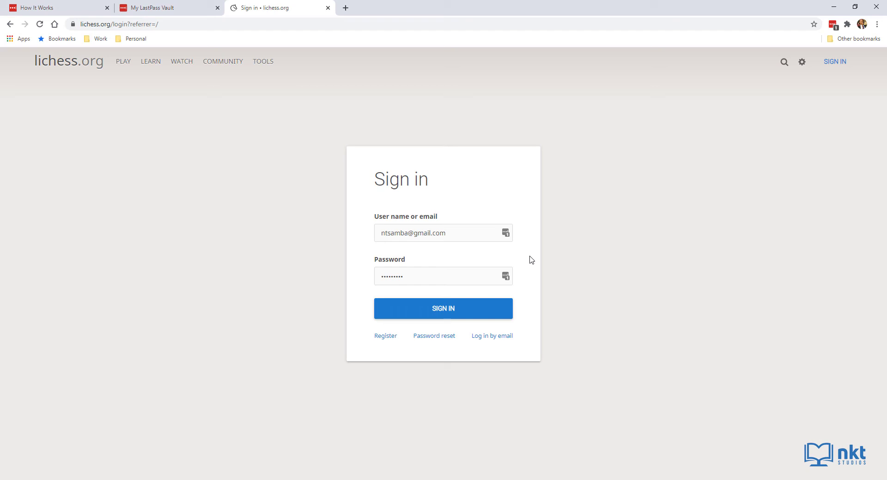
pyautogui.click(505, 233)
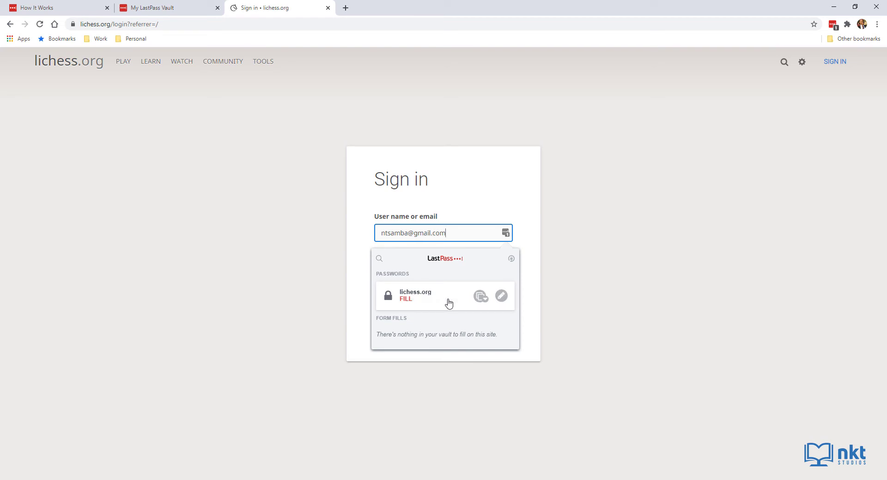
pyautogui.click(449, 304)
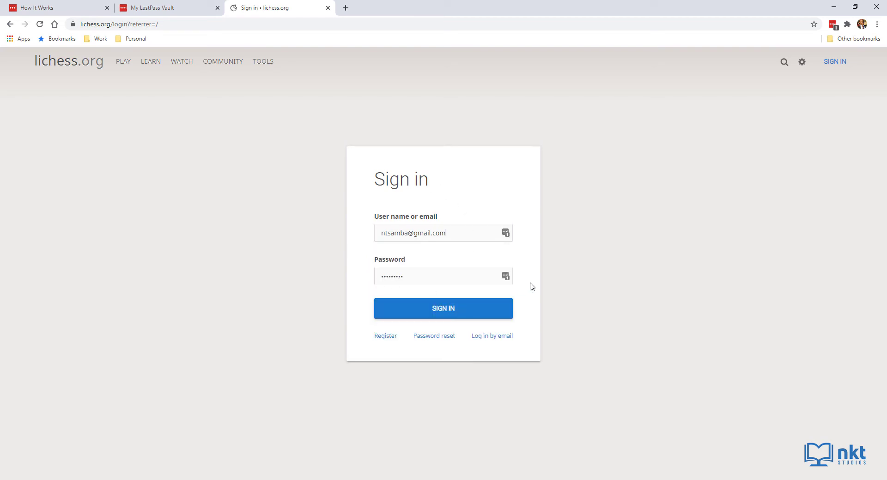
pyautogui.click(328, 8)
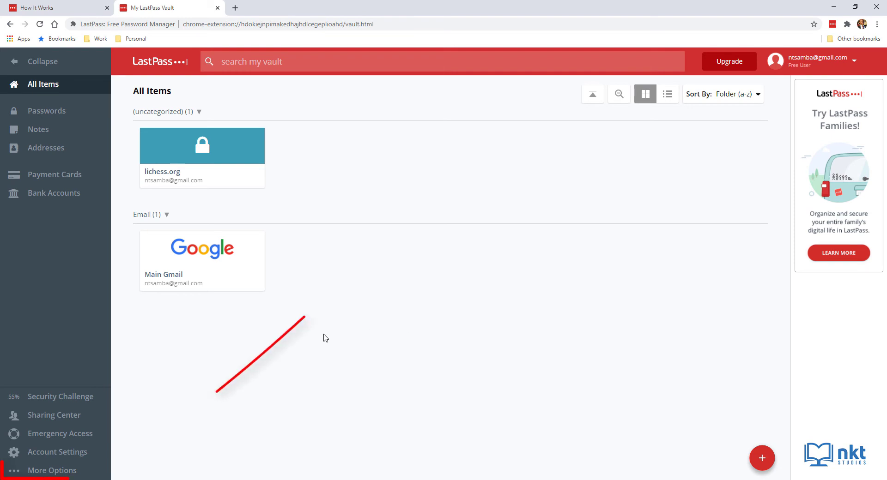
# - Open the Import page from More Options > Advanced and choose Generic CSV File as the source
pyautogui.click(71, 473)
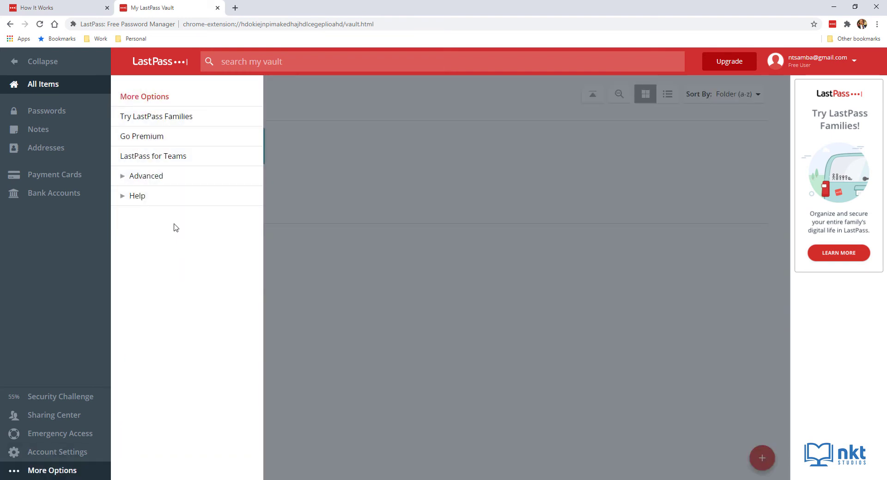
pyautogui.click(173, 178)
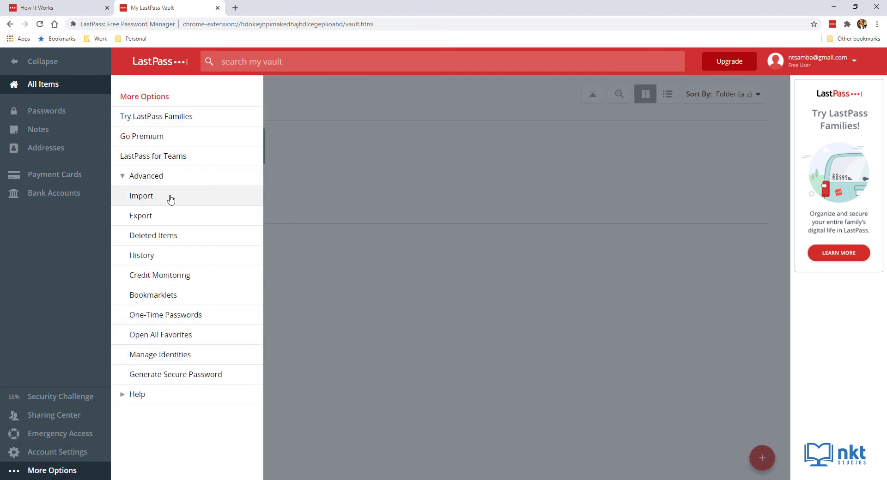
pyautogui.click(170, 198)
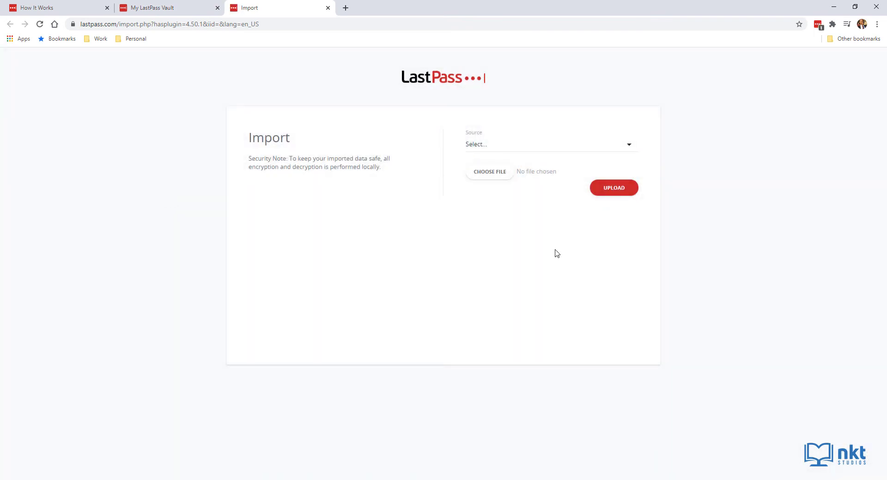
pyautogui.click(618, 148)
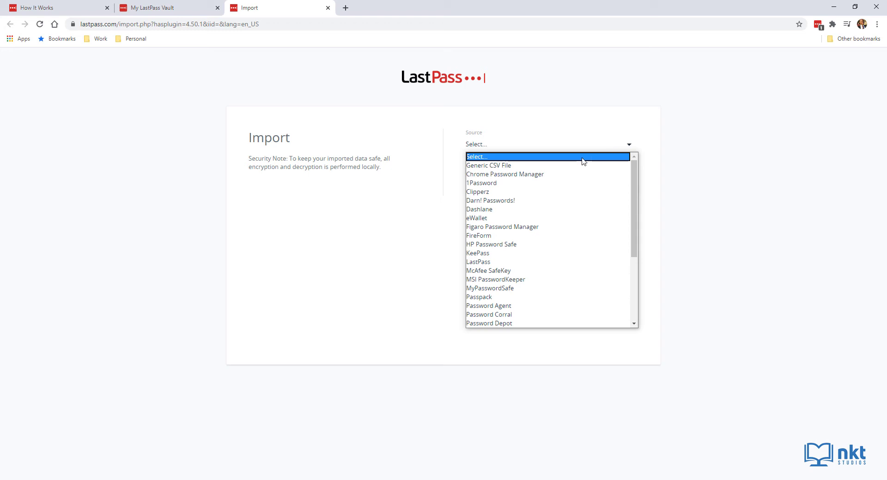
pyautogui.click(543, 166)
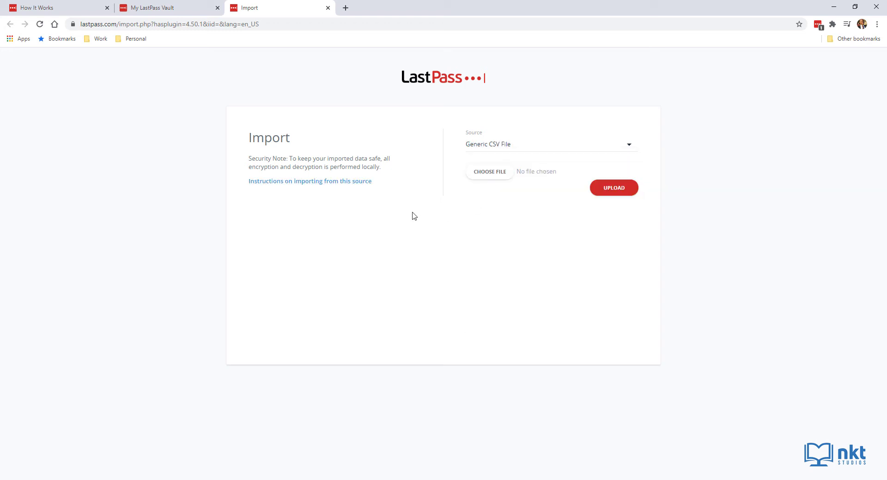
# - Open and read the help article on importing a generic CSV file
pyautogui.click(313, 183)
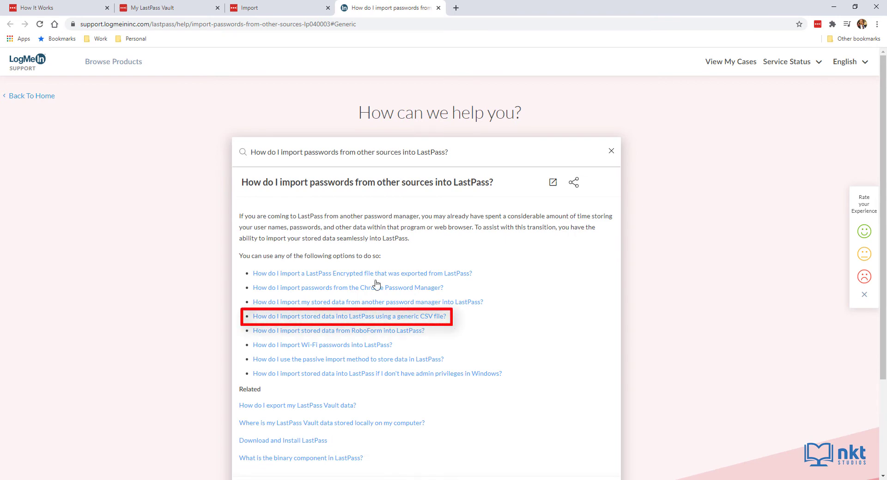
pyautogui.click(355, 318)
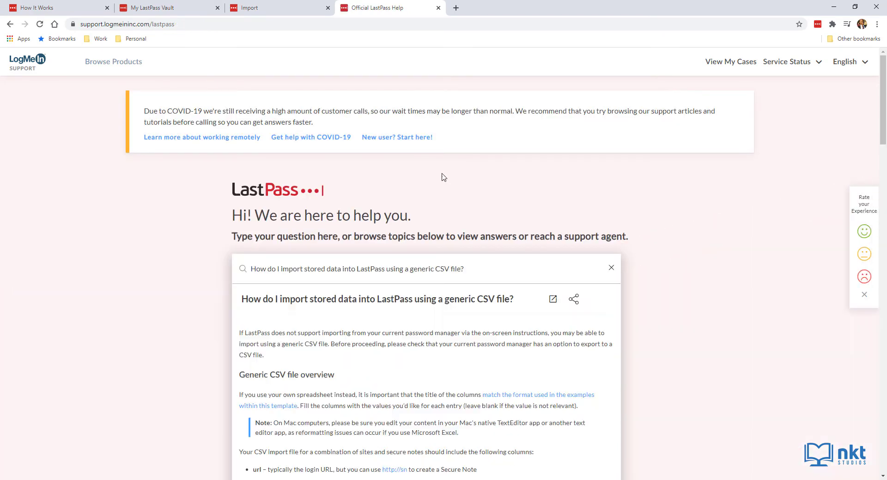
pyautogui.moveTo(883, 99); pyautogui.dragTo(883, 173)
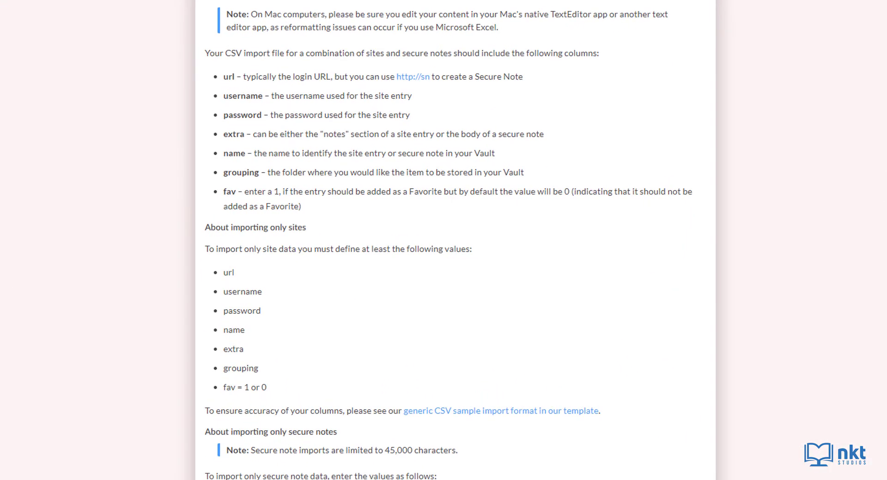
# - Close the help article, Import and How It Works tabs, leaving only the vault
pyautogui.click(438, 8)
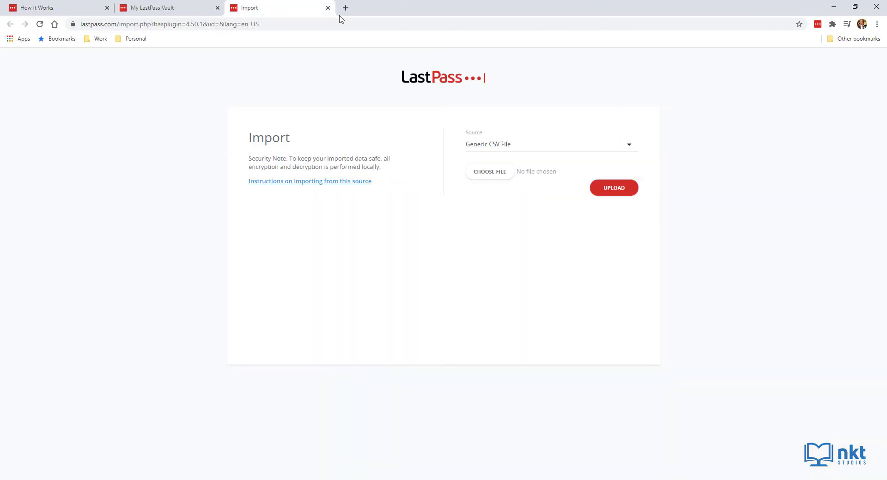
pyautogui.click(328, 8)
pyautogui.click(107, 8)
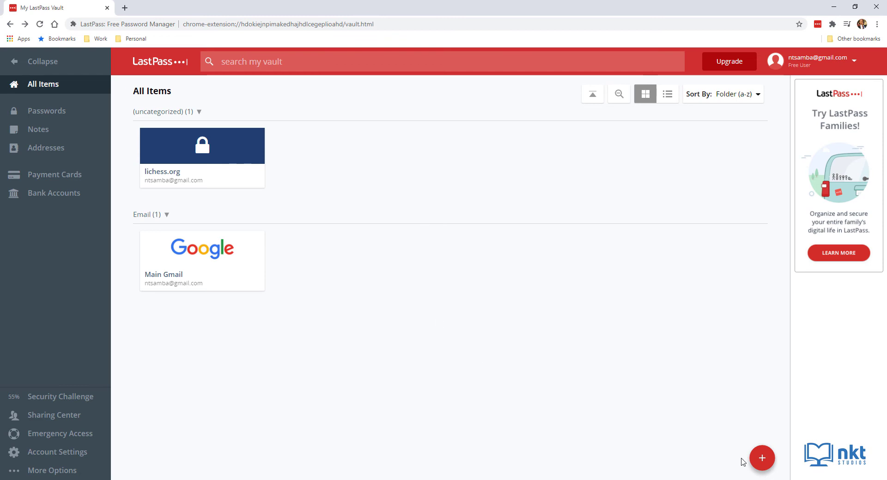
# - Save a VISA payment card 'Demo Card' ending 3333, expiring 12/20, then show Addresses
pyautogui.click(760, 459)
pyautogui.click(580, 237)
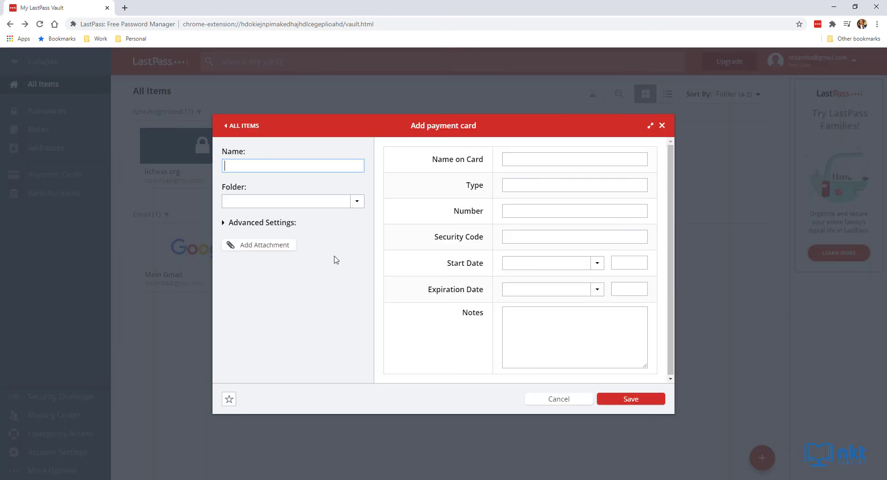
pyautogui.click(662, 126)
pyautogui.click(58, 180)
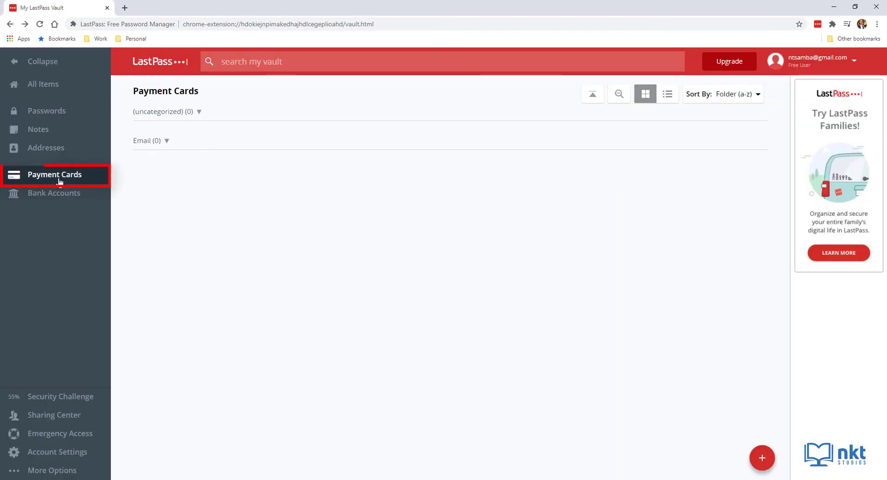
pyautogui.click(767, 460)
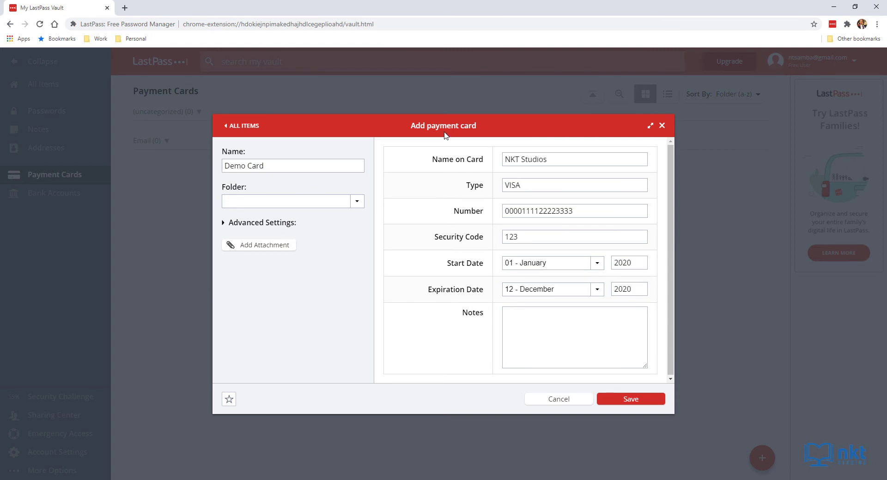
pyautogui.click(638, 398)
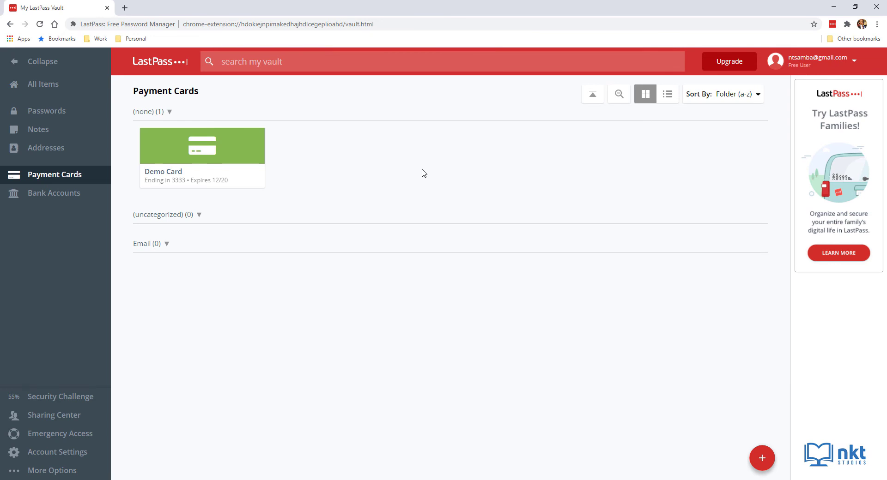
pyautogui.click(63, 152)
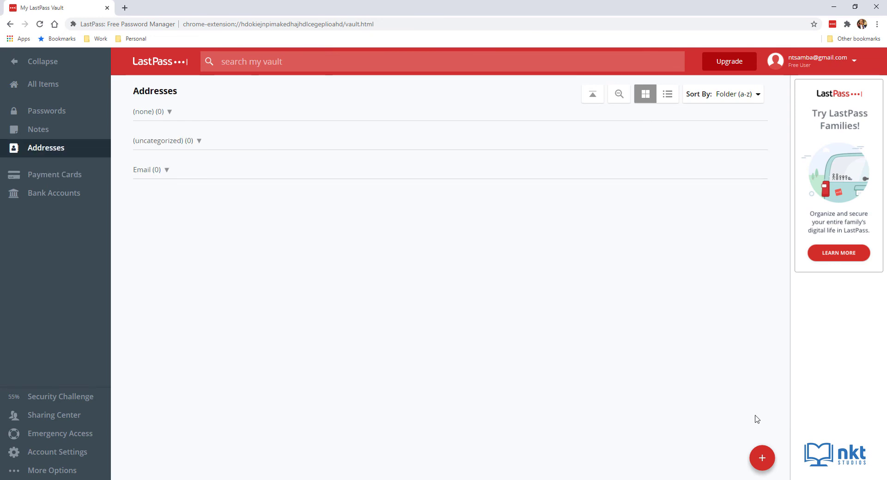
# - Add and save a new address entry named 'Demo Address' with its details
pyautogui.click(763, 458)
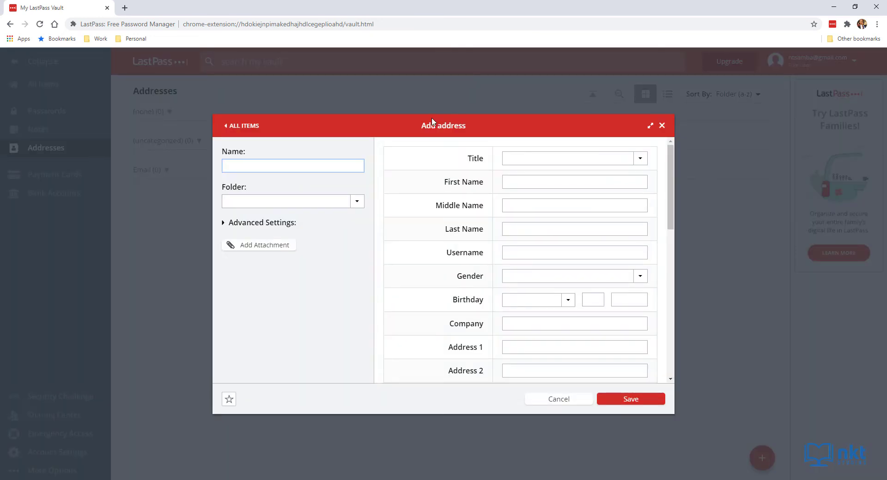
pyautogui.write('Demo Address')
pyautogui.moveTo(671, 188); pyautogui.dragTo(449, 129)
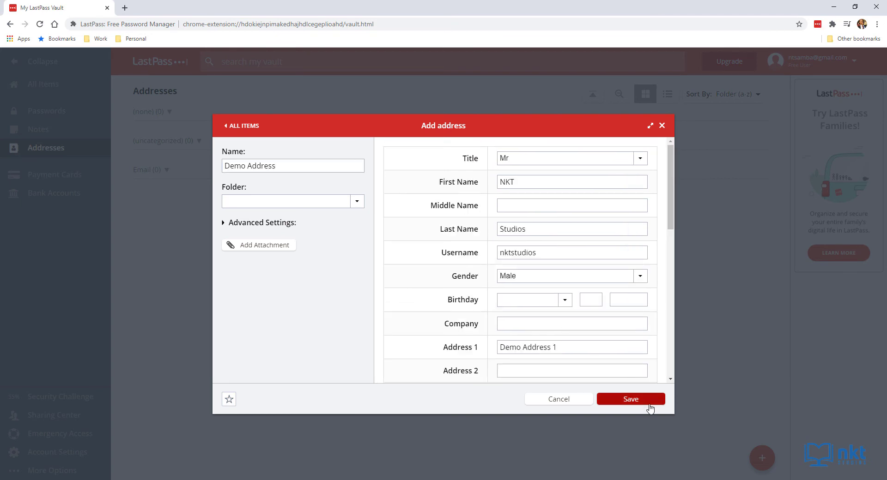
pyautogui.click(631, 400)
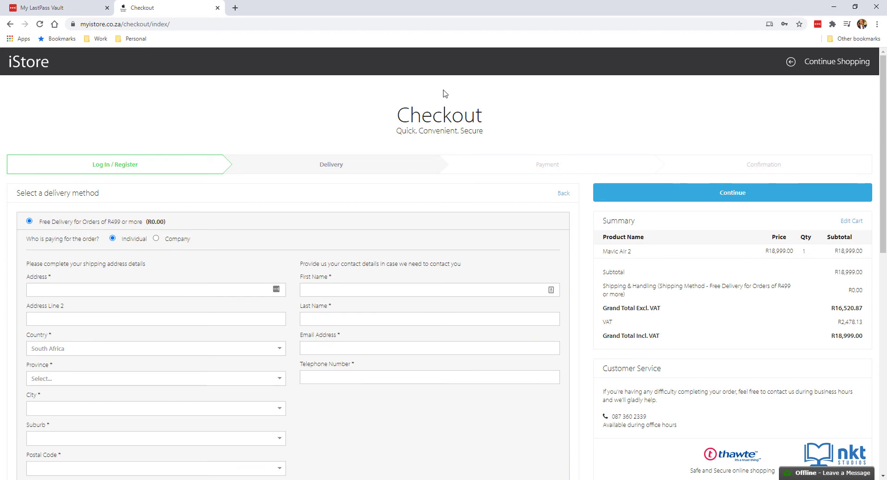
# - Autofill the iStore checkout fields from Demo Address via LastPass, then close the checkout tab
pyautogui.click(818, 24)
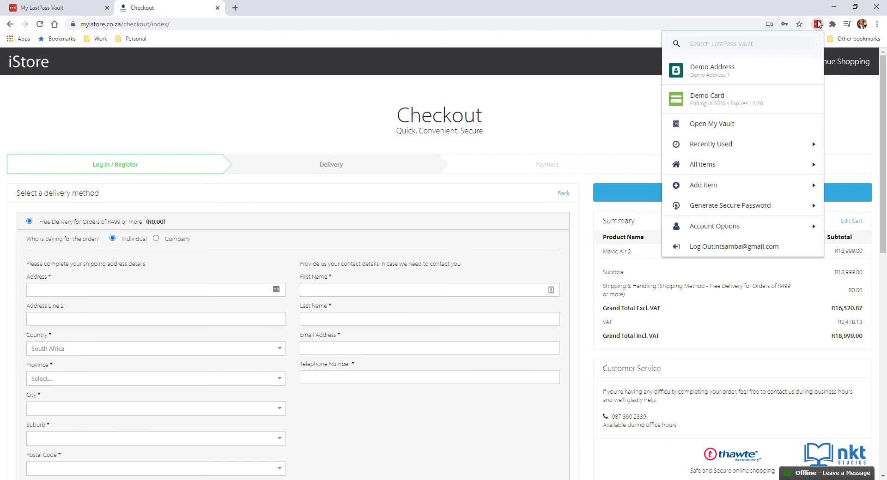
pyautogui.write('add')
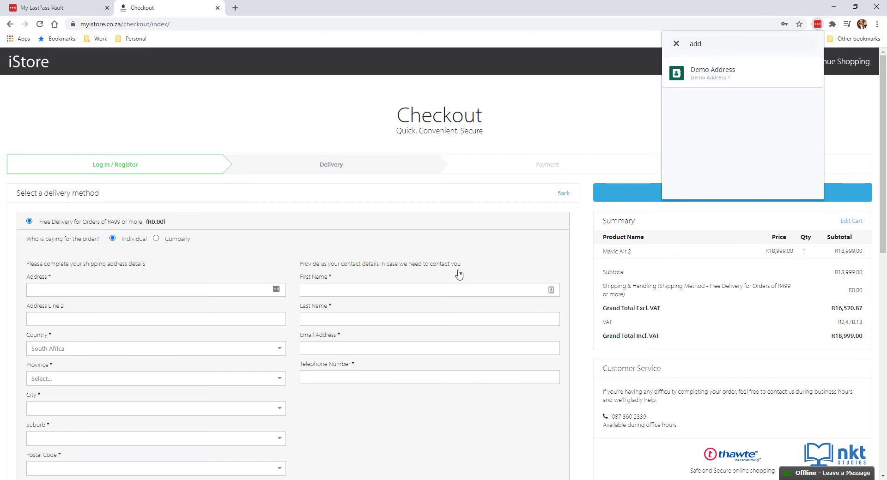
pyautogui.click(708, 84)
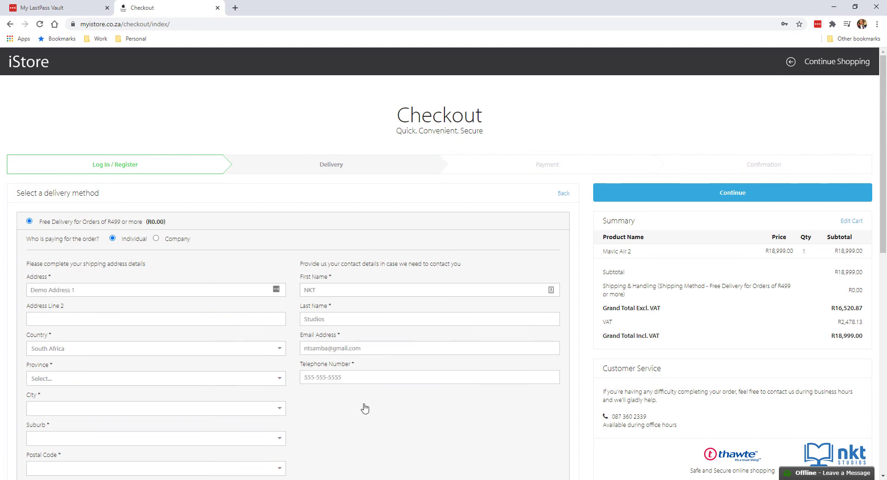
pyautogui.click(217, 8)
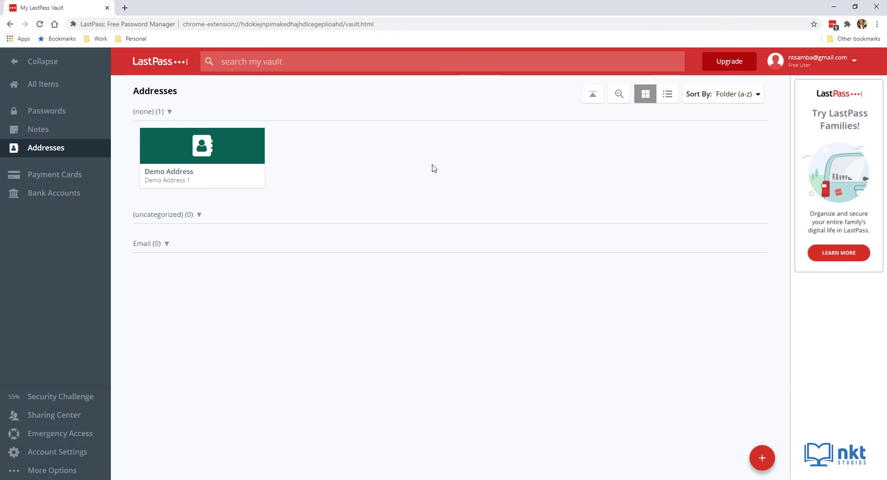
# - Open the Google Authenticator edit dialog under Account Settings' Multifactor Options
pyautogui.click(63, 454)
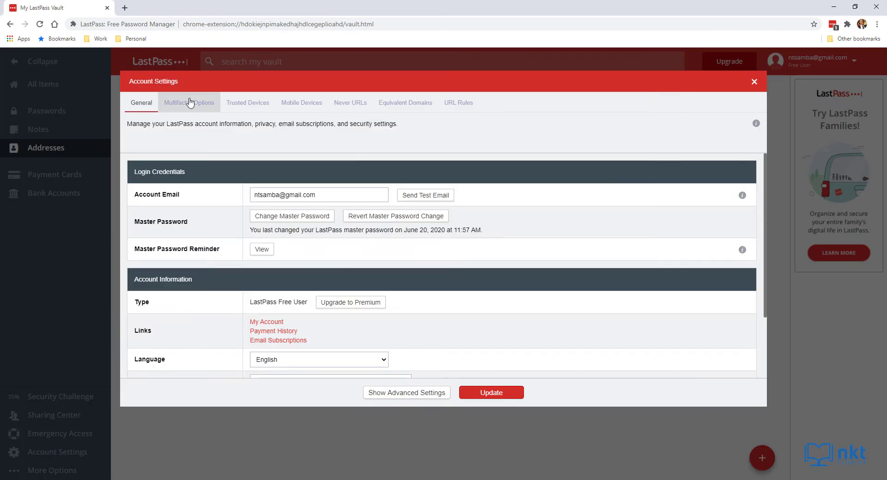
pyautogui.click(189, 103)
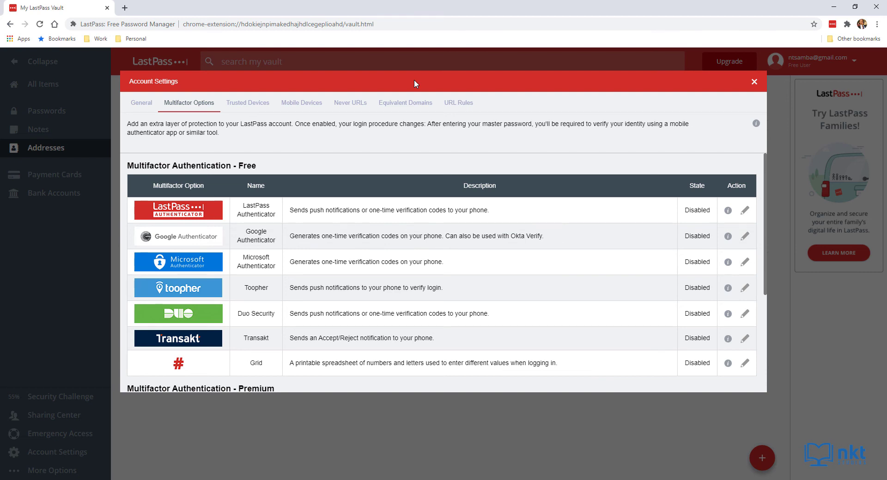
pyautogui.click(744, 238)
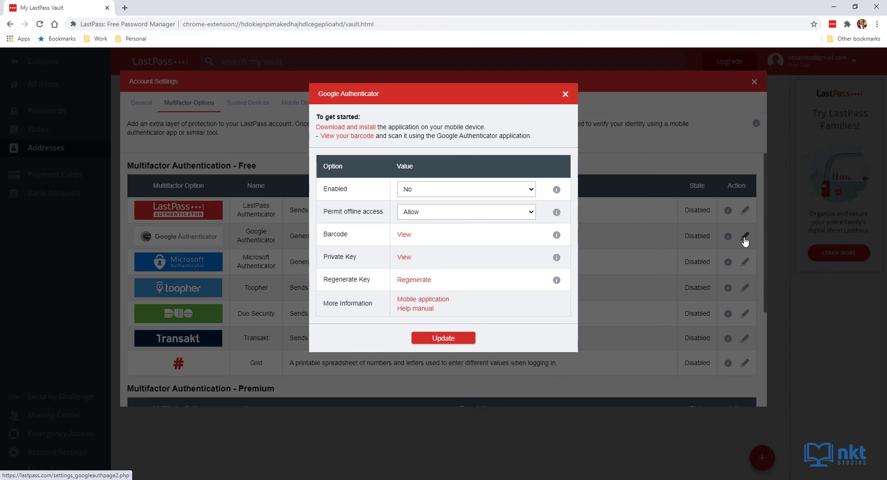
# - Set Google Authenticator Enabled to Yes and reveal its private key after confirming the master password
pyautogui.click(502, 190)
pyautogui.click(482, 202)
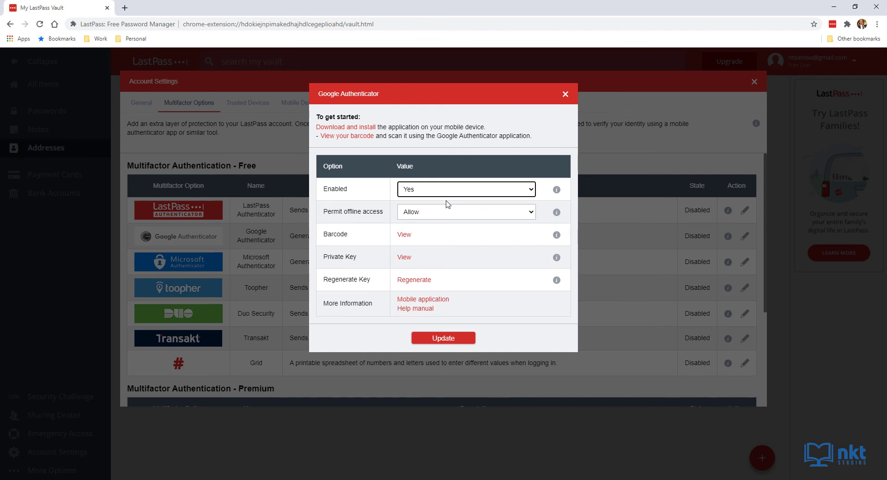
pyautogui.click(405, 257)
pyautogui.hotkey('ctrl', 'v')
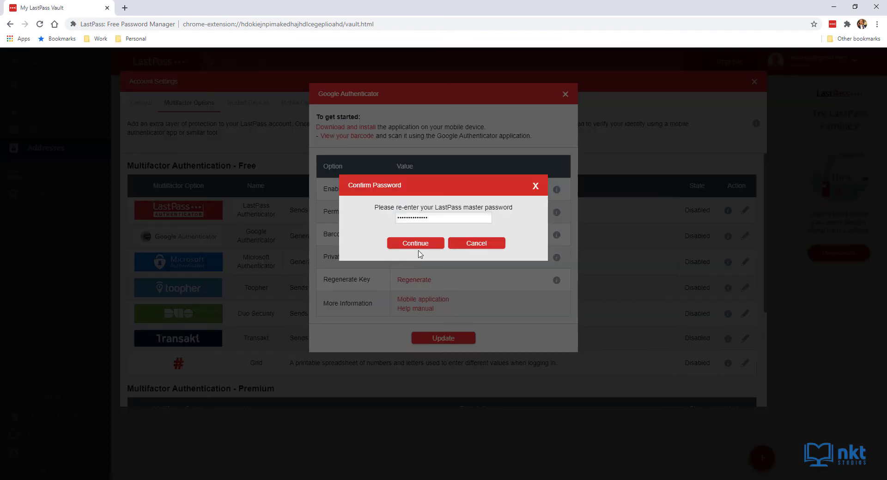
pyautogui.click(414, 245)
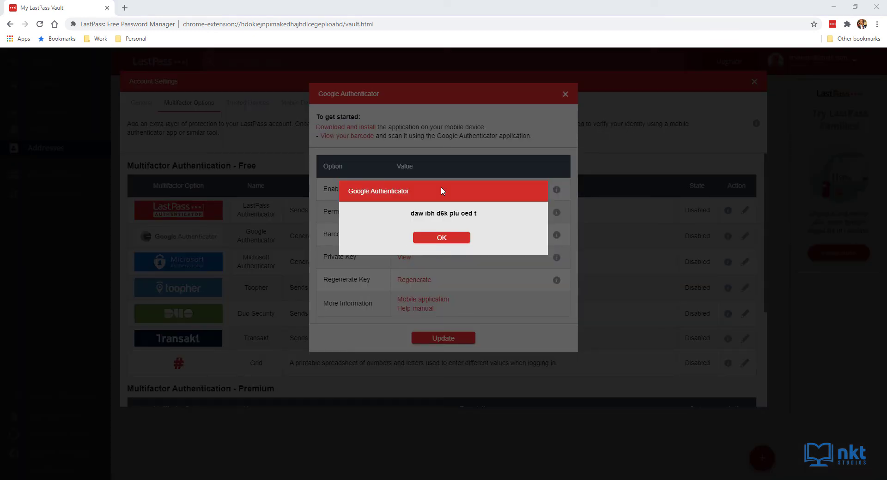
pyautogui.click(439, 238)
# - Apply the settings, re-confirm the master password, and submit the authenticator verification code
pyautogui.click(453, 342)
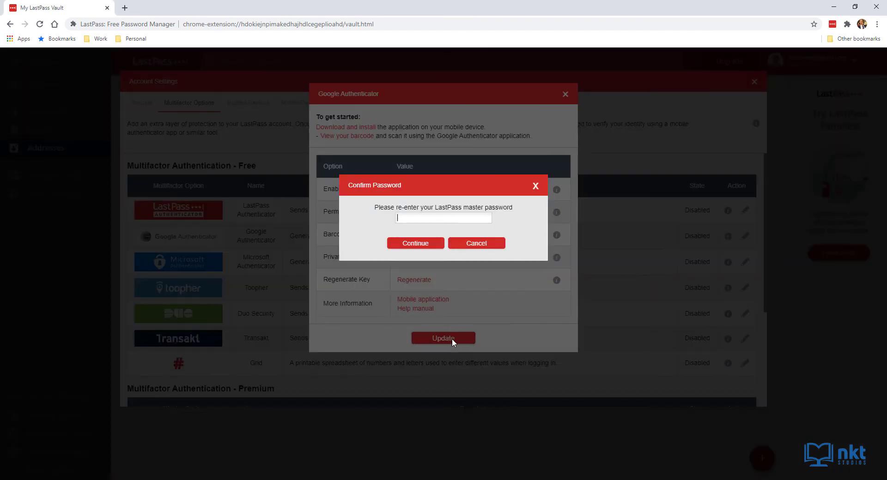
pyautogui.hotkey('ctrl', 'v')
pyautogui.click(415, 245)
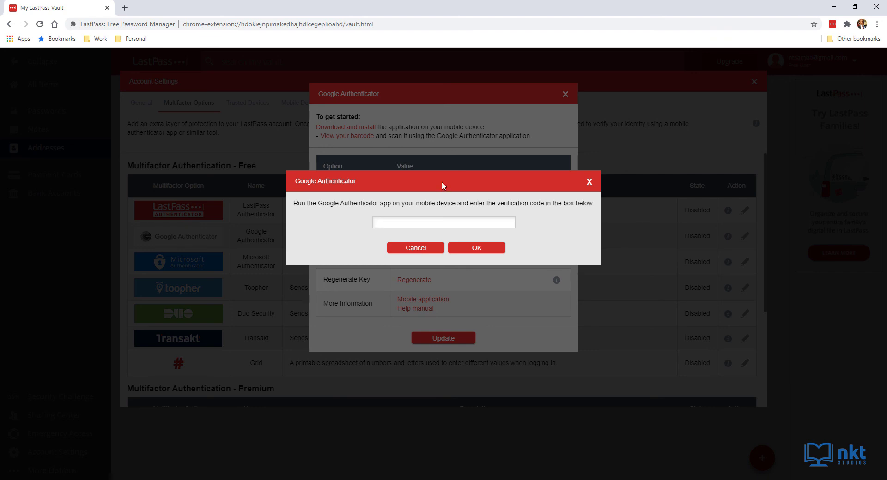
pyautogui.click(477, 249)
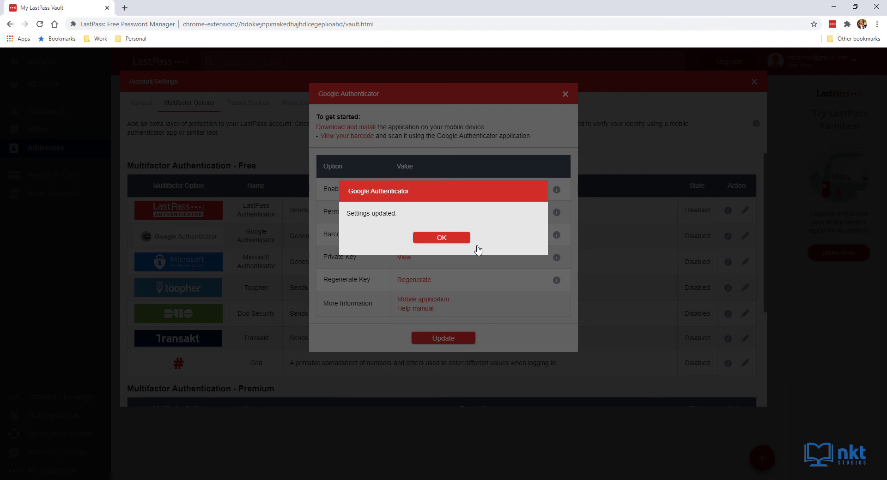
pyautogui.click(453, 240)
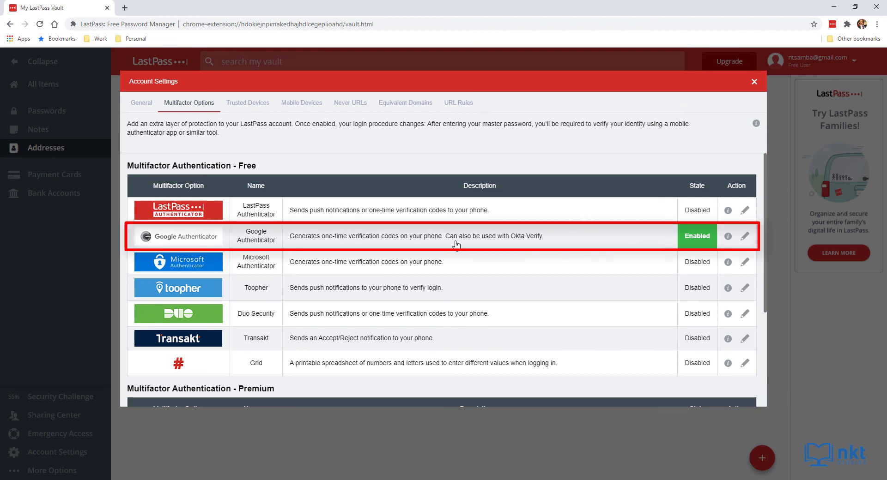
# - Close Account Settings, try Emergency Access, and dismiss its upgrade prompt without upgrading
pyautogui.click(754, 81)
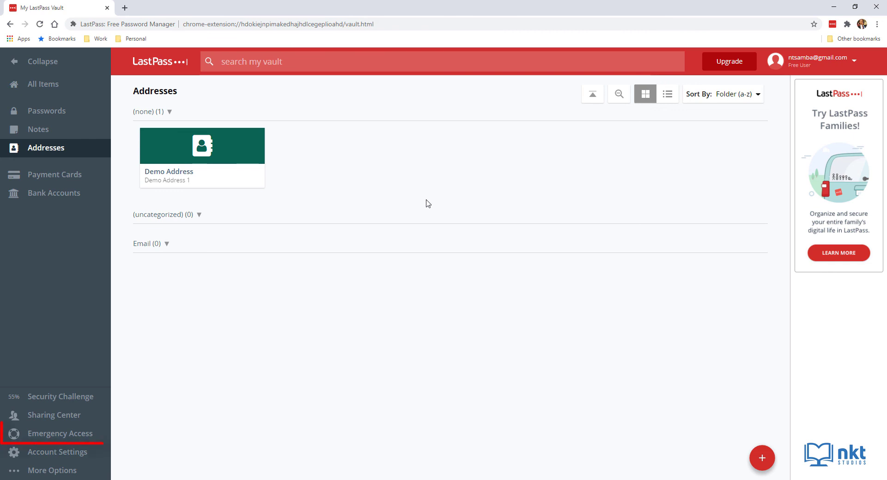
pyautogui.click(70, 436)
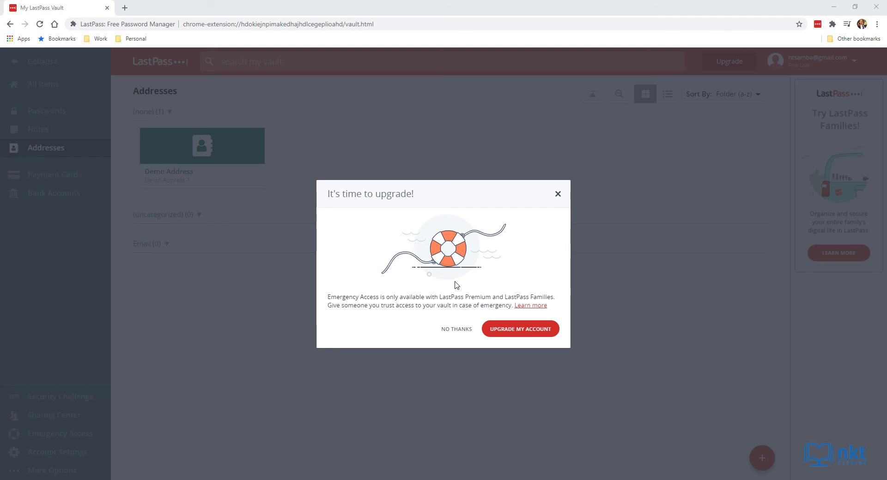
pyautogui.click(559, 194)
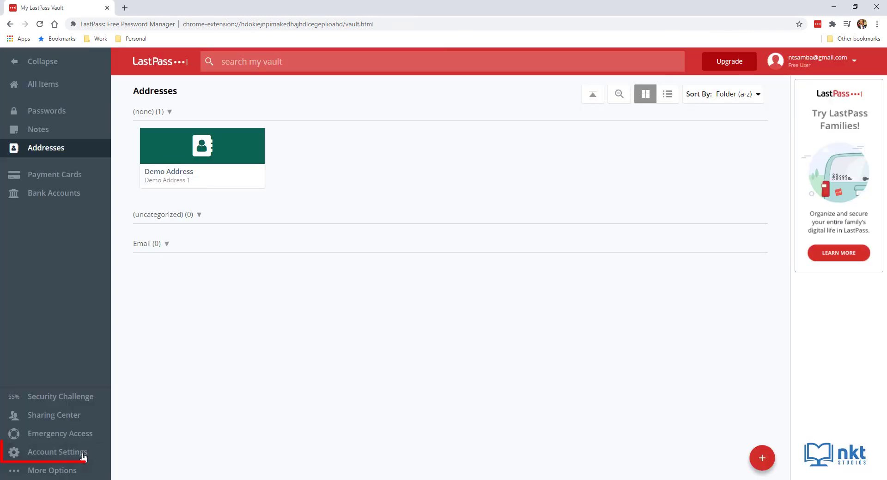
# - Start adding a recovery phone number in Account Settings and confirm the master password
pyautogui.click(84, 456)
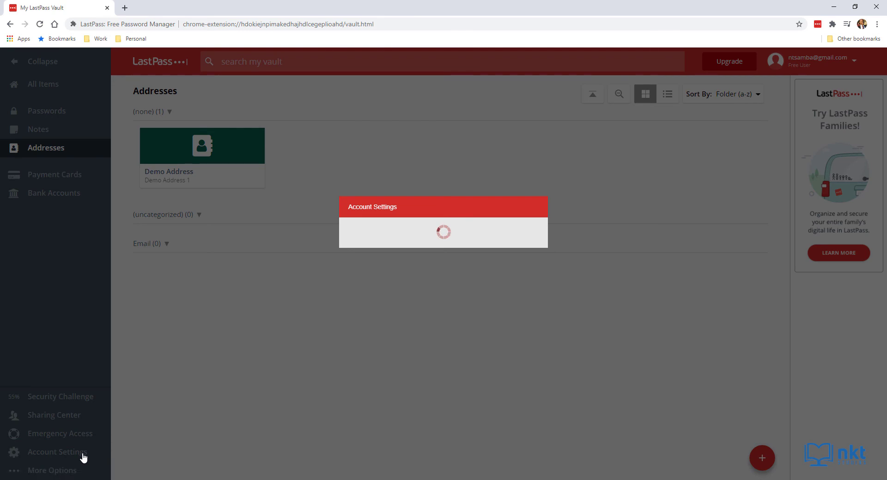
pyautogui.scroll(-2, 766, 265)
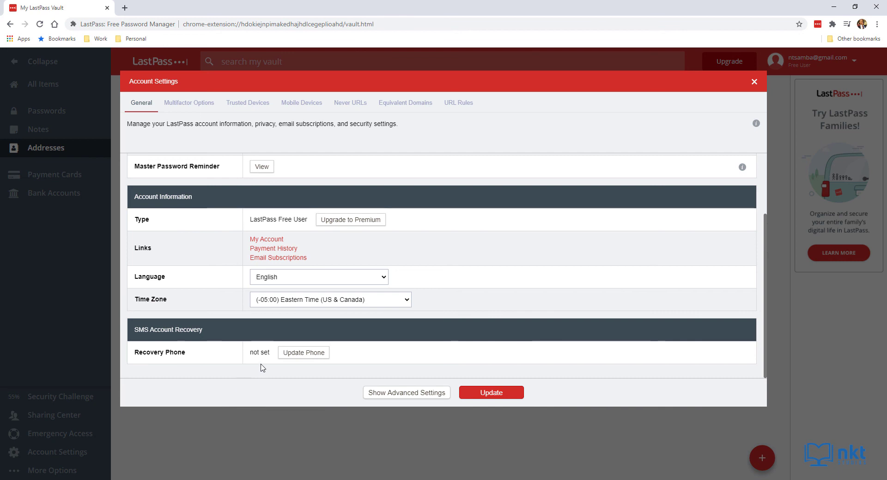
pyautogui.click(311, 355)
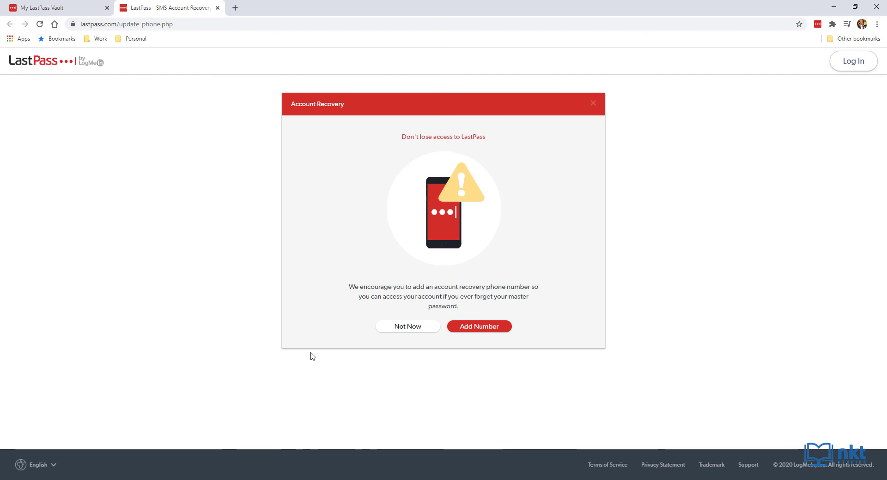
pyautogui.click(485, 328)
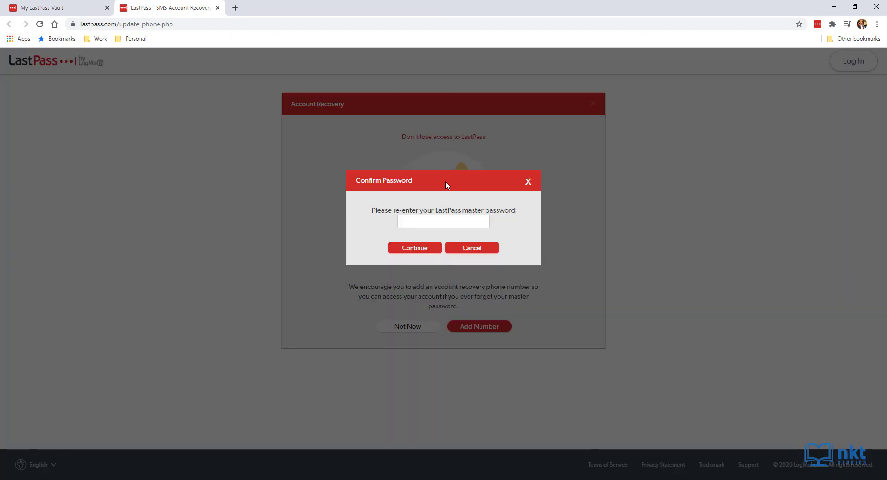
pyautogui.hotkey('ctrl', 'v')
pyautogui.click(419, 251)
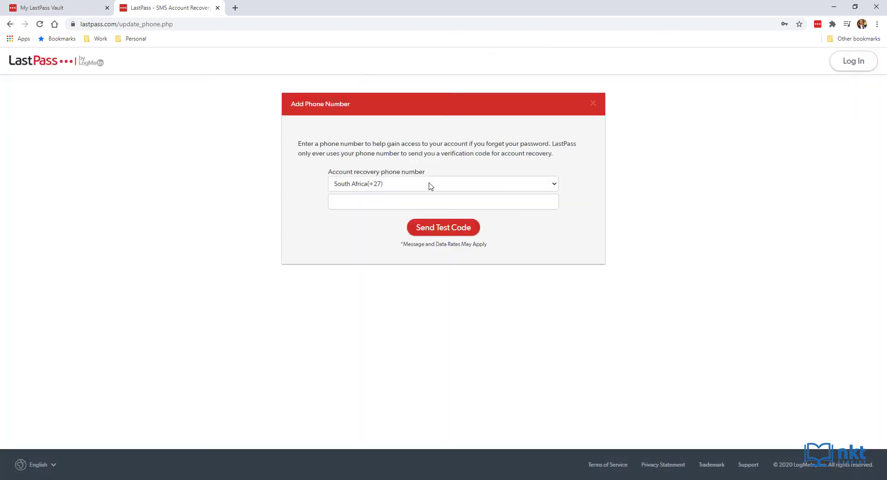
# - Enter the recovery phone number, send a test SMS code, and verify it with the received code
pyautogui.click(432, 204)
pyautogui.hotkey('ctrl', 'v')
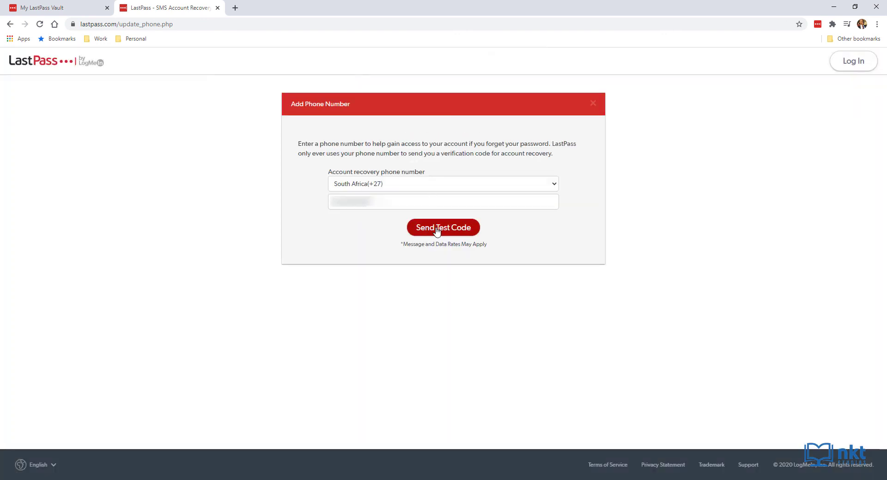
pyautogui.click(437, 228)
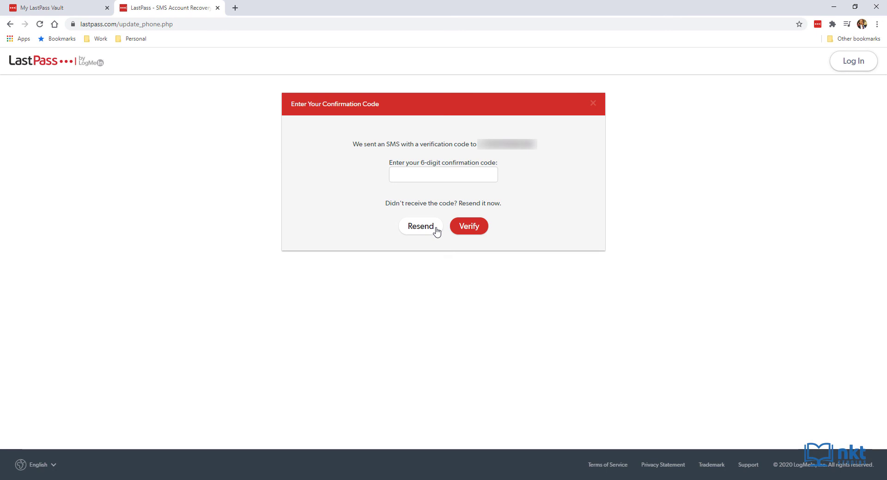
pyautogui.click(442, 177)
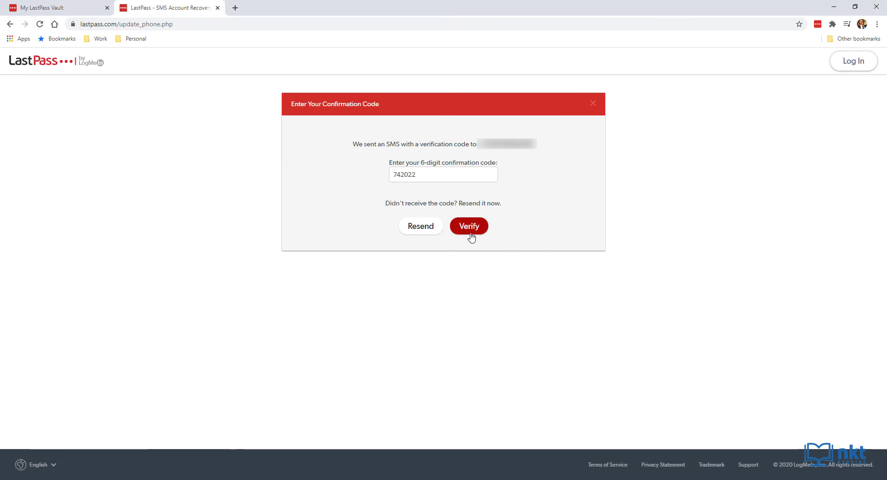
pyautogui.click(471, 234)
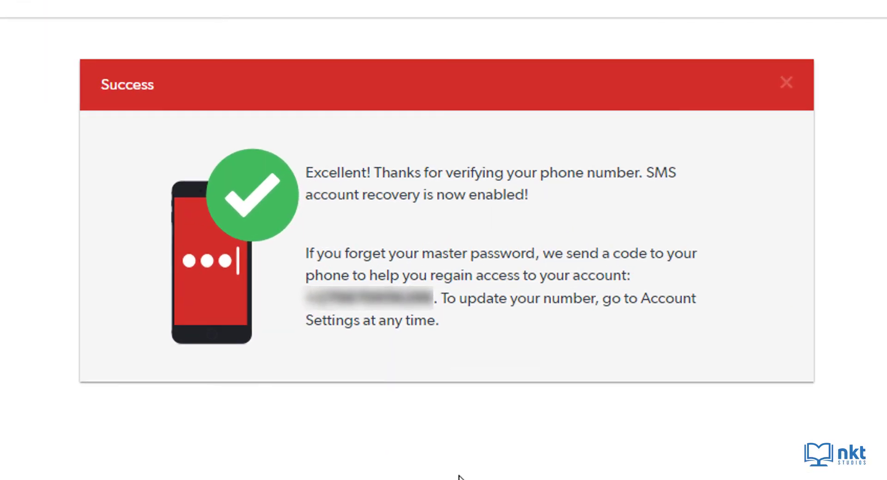